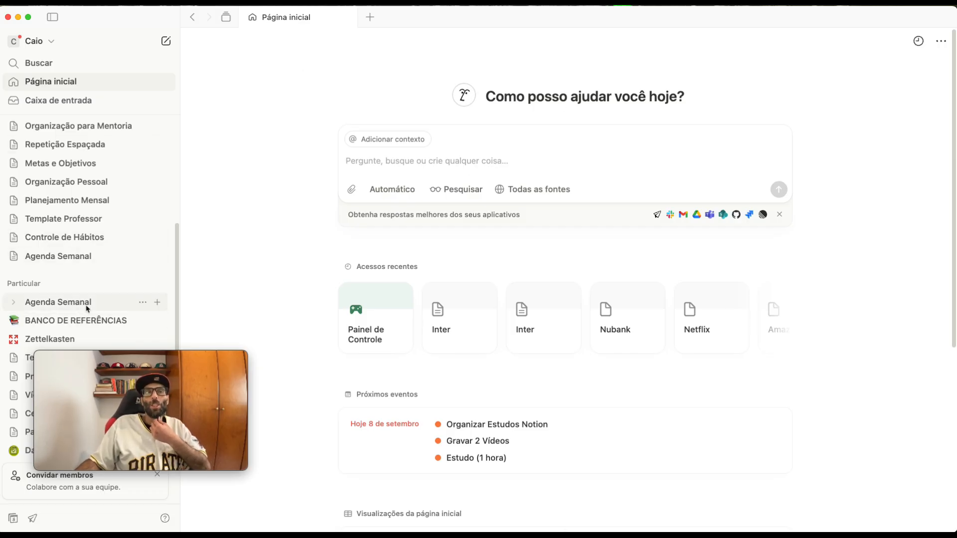
# Step: Collapse the Favoritos, Compartilhado and Particular sections of the page list
pyautogui.scroll(5, 70, 163)
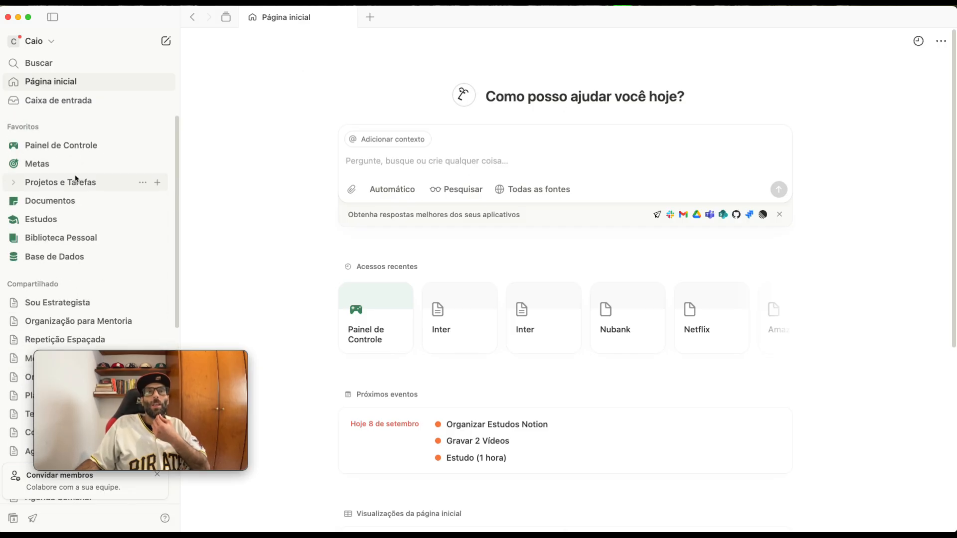
pyautogui.click(30, 128)
pyautogui.click(59, 147)
pyautogui.click(67, 168)
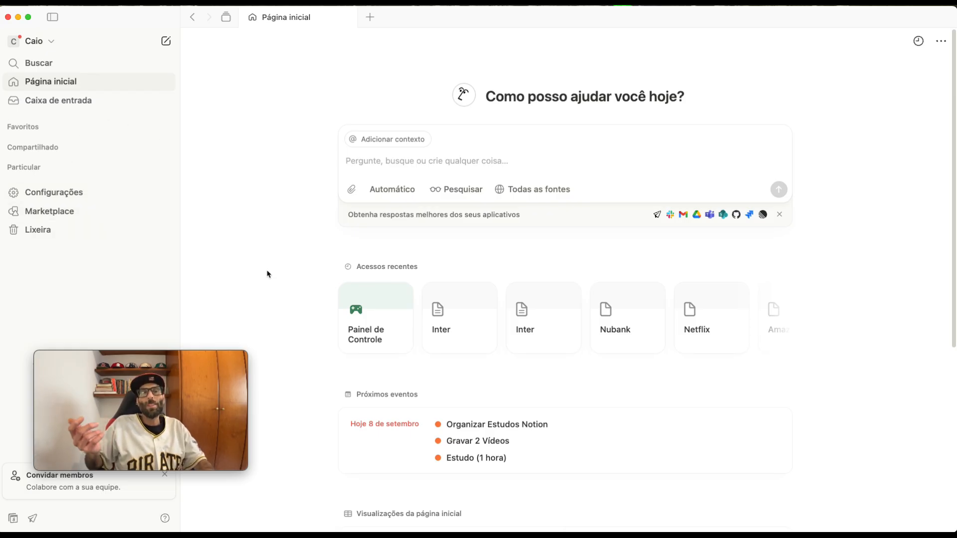
# Step: Create a new private page and set its layout to full width (Largura completa)
pyautogui.click(165, 44)
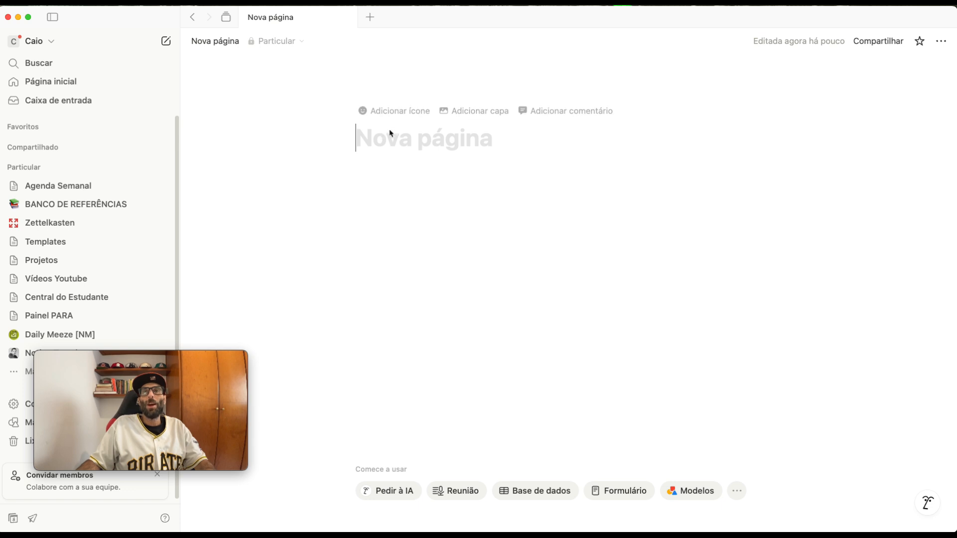
pyautogui.click(940, 40)
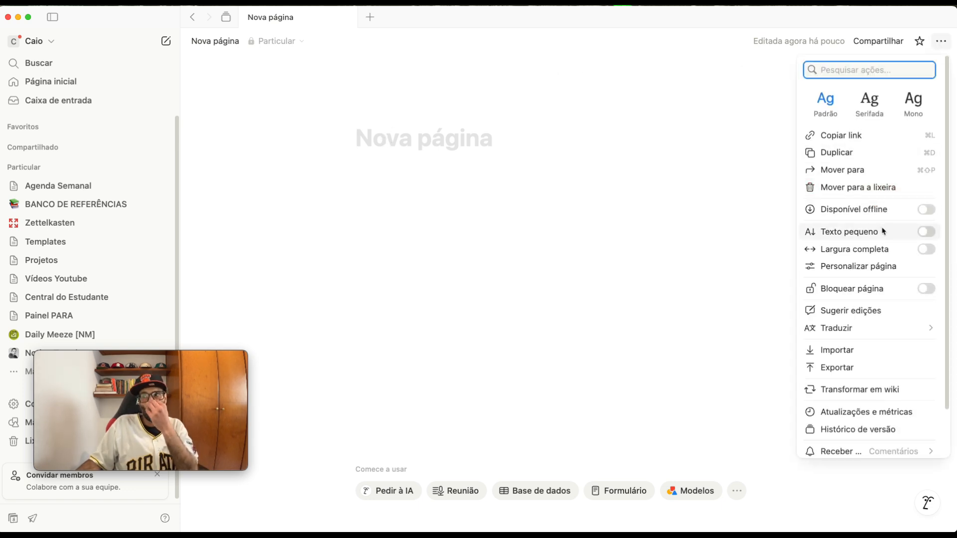
pyautogui.click(925, 249)
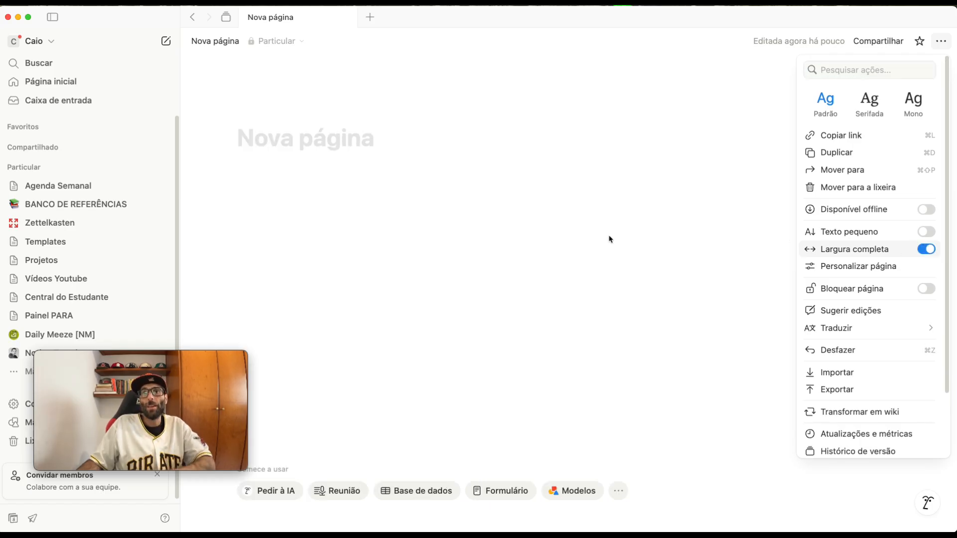
pyautogui.click(444, 240)
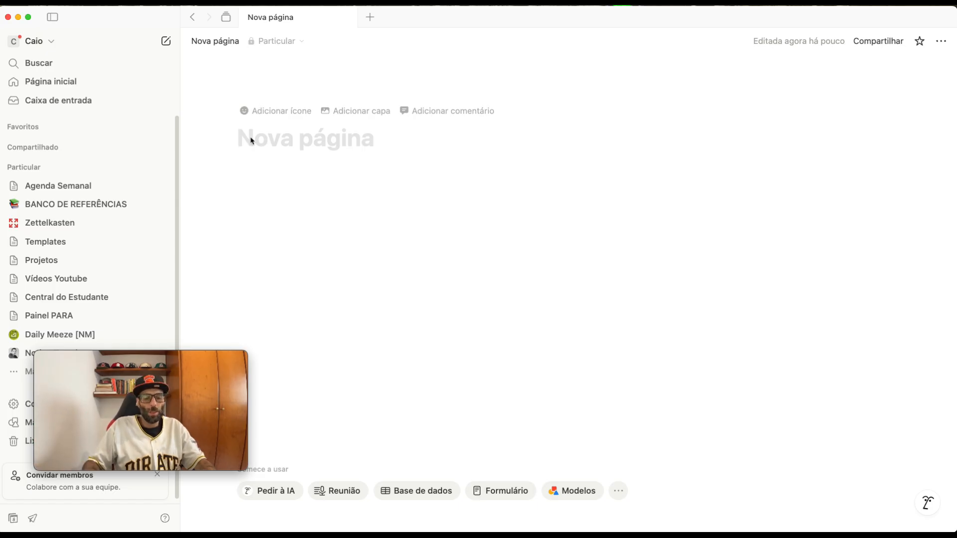
# Step: Title the new page "Organização Para Pequenos Negócios"
pyautogui.write('Organizaçãp')
pyautogui.press('BackSpace')
pyautogui.write('o Para P')
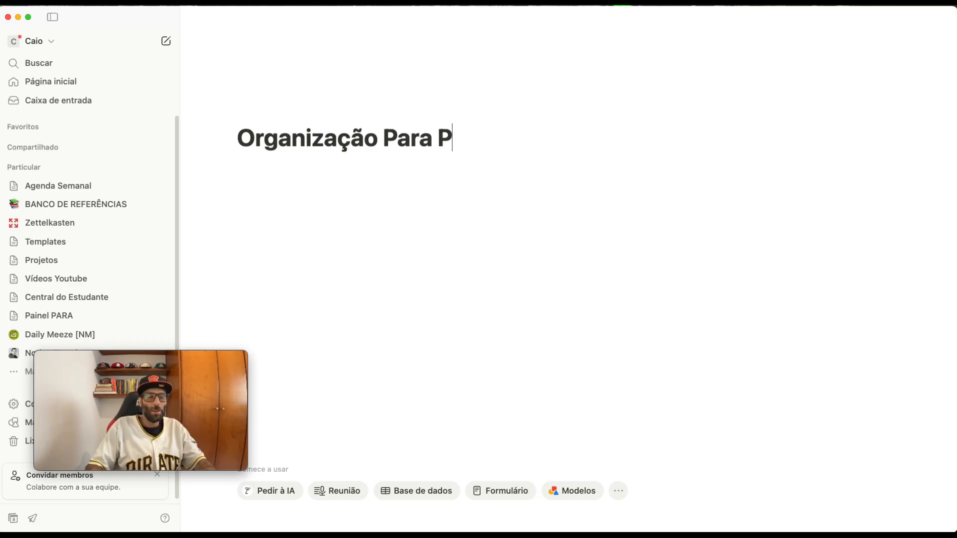
pyautogui.write('equenos Negç')
pyautogui.press('BackSpace')
pyautogui.write('ó')
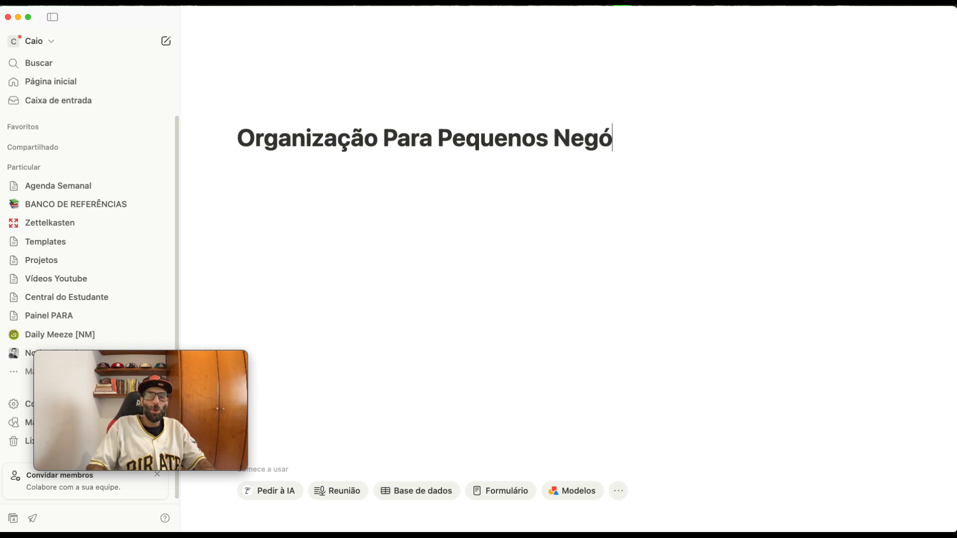
pyautogui.write('cios')
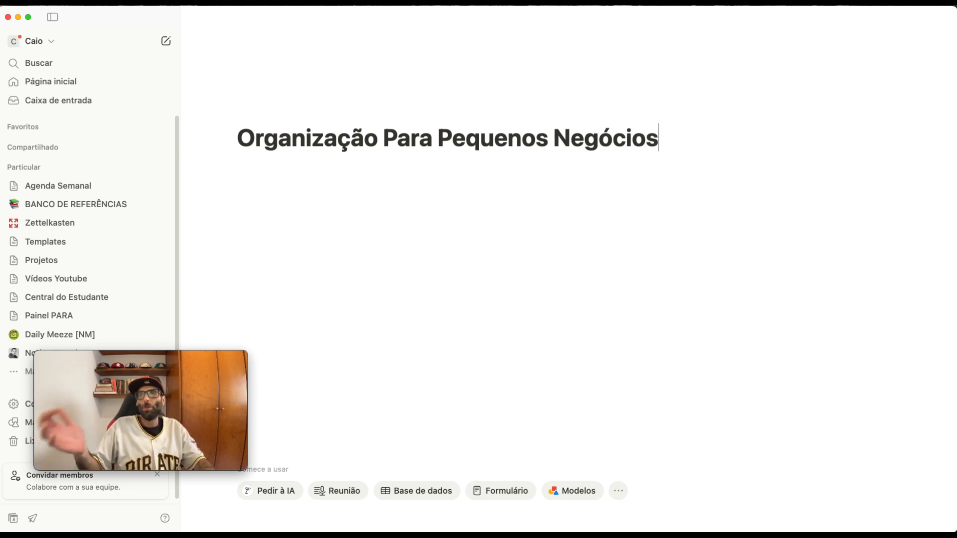
# Step: Add a toggle block below the page title with the bold heading "Bases de Dados / Visualizações"
pyautogui.click(449, 174)
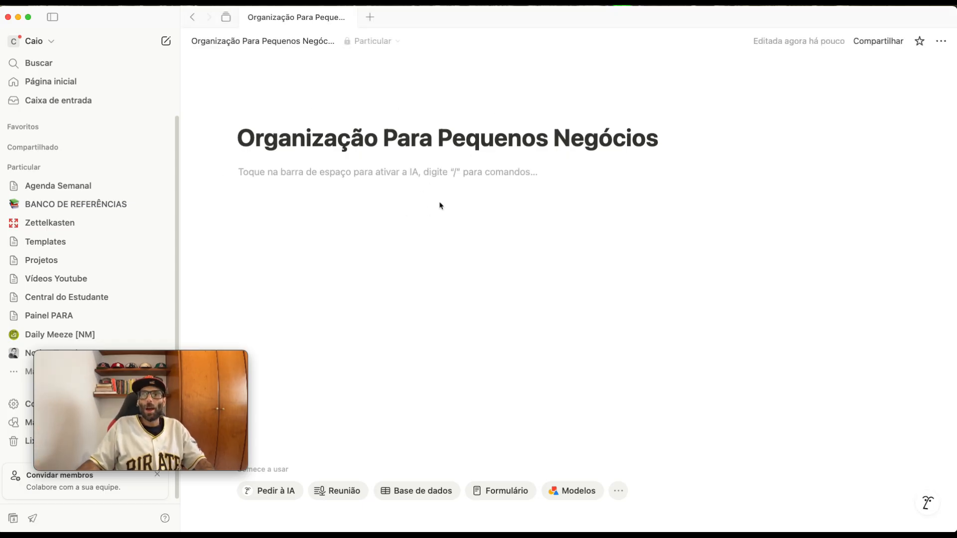
pyautogui.write('>')
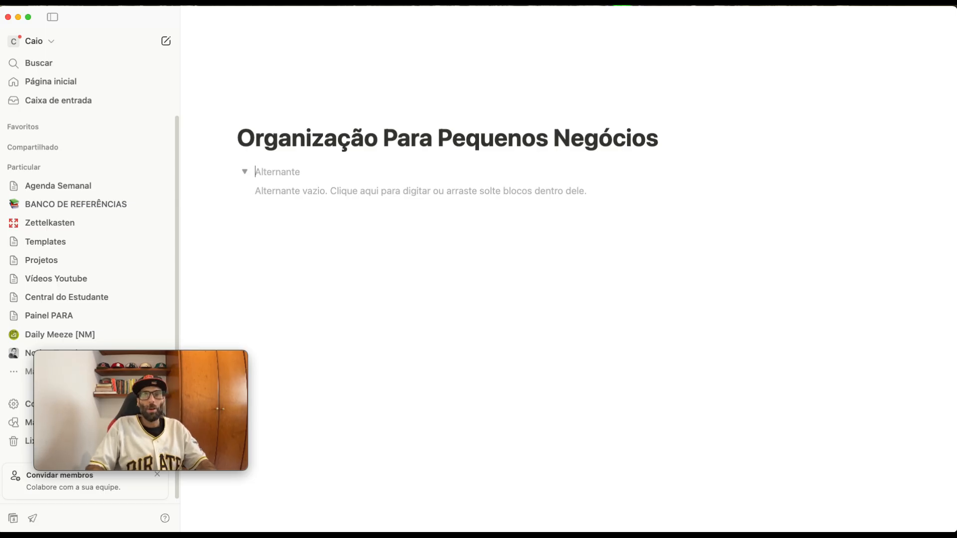
pyautogui.write('Bases')
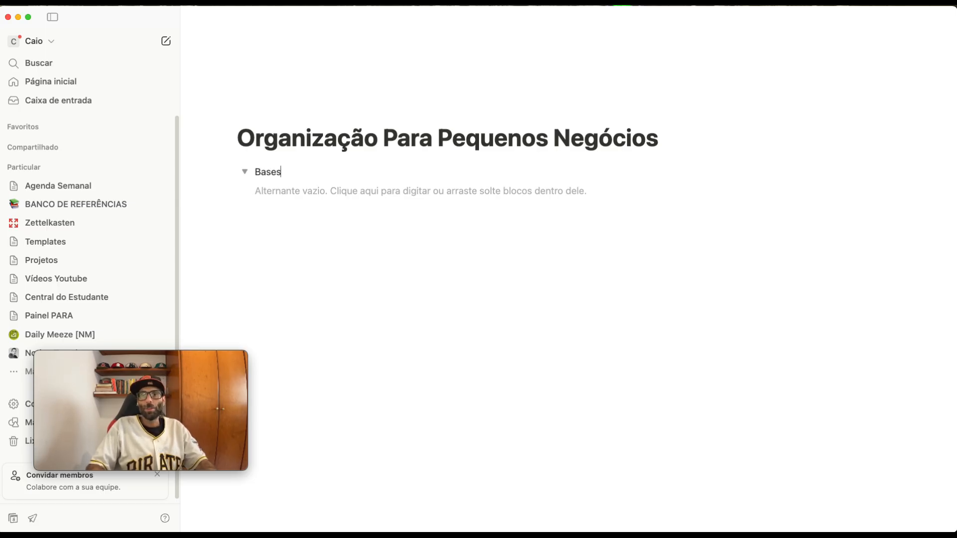
pyautogui.write(' de Dados')
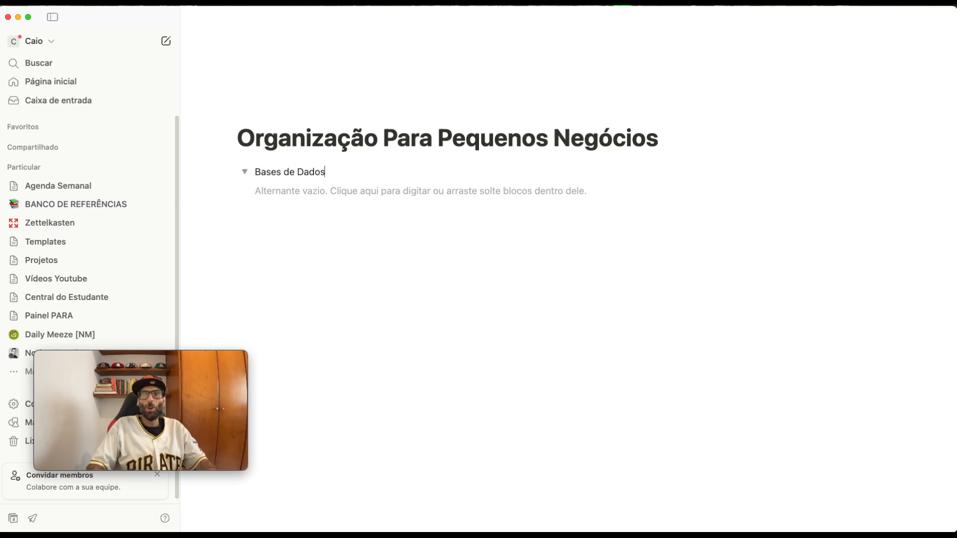
pyautogui.write(' / Visualizações')
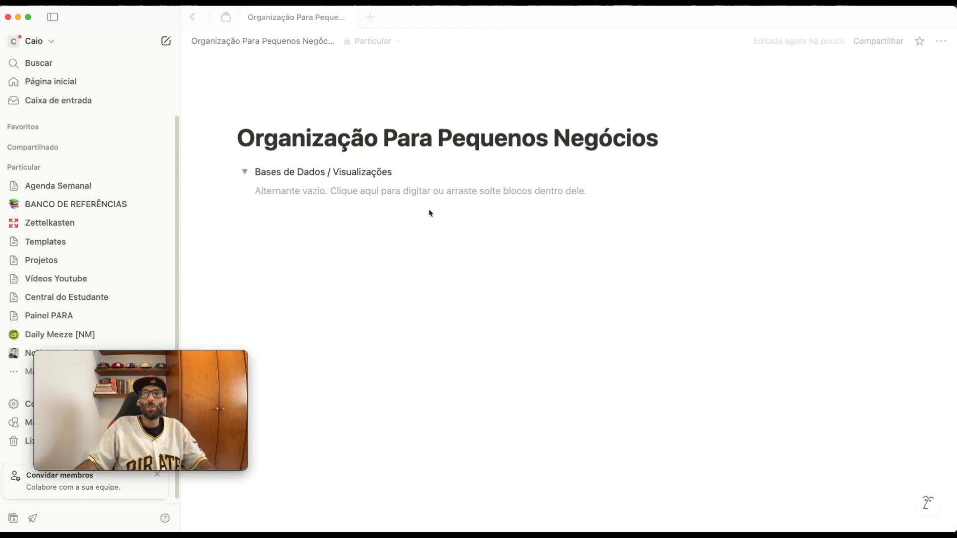
pyautogui.tripleClick(333, 171)
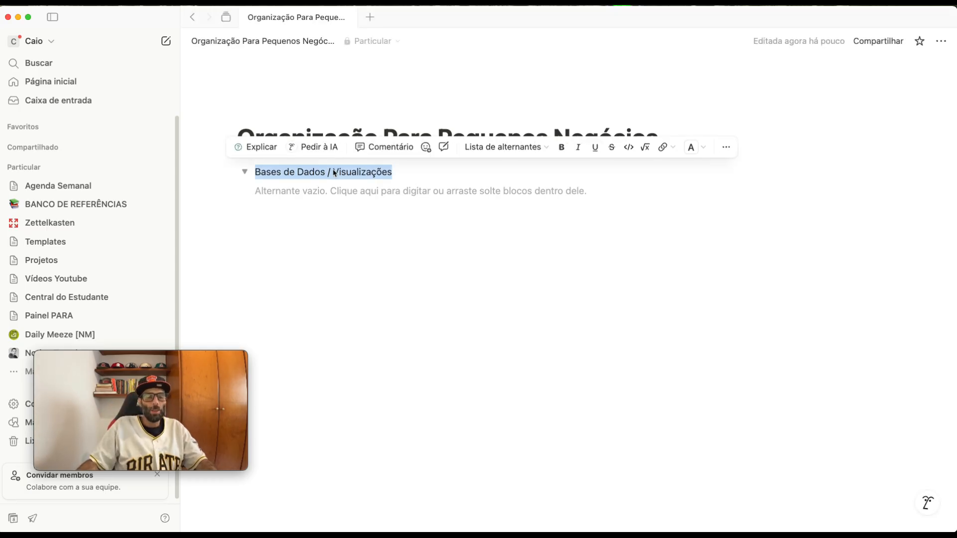
pyautogui.press('super+b')
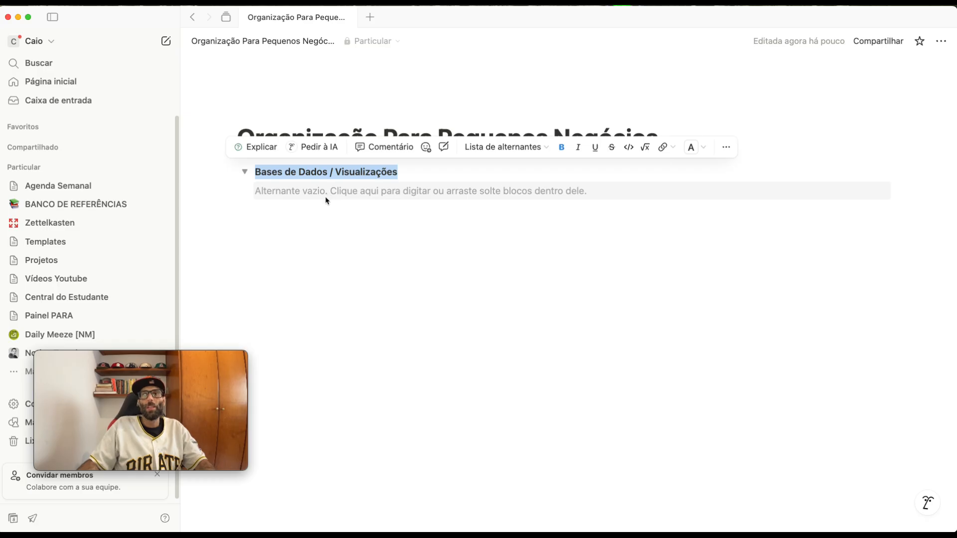
# Step: Insert a full-page database (Base de dados - Página inteira) inside the toggle, starting from a new empty database
pyautogui.click(298, 193)
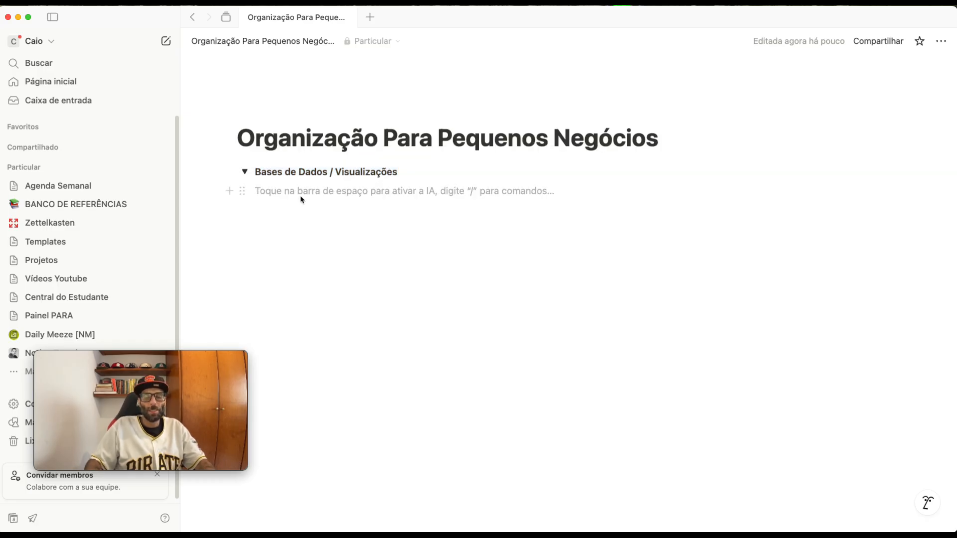
pyautogui.write('/')
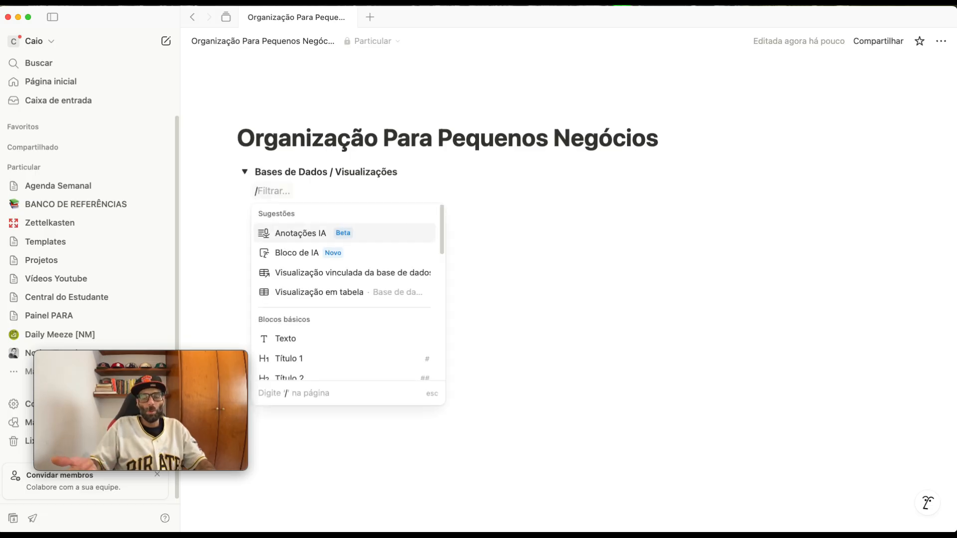
pyautogui.write('base')
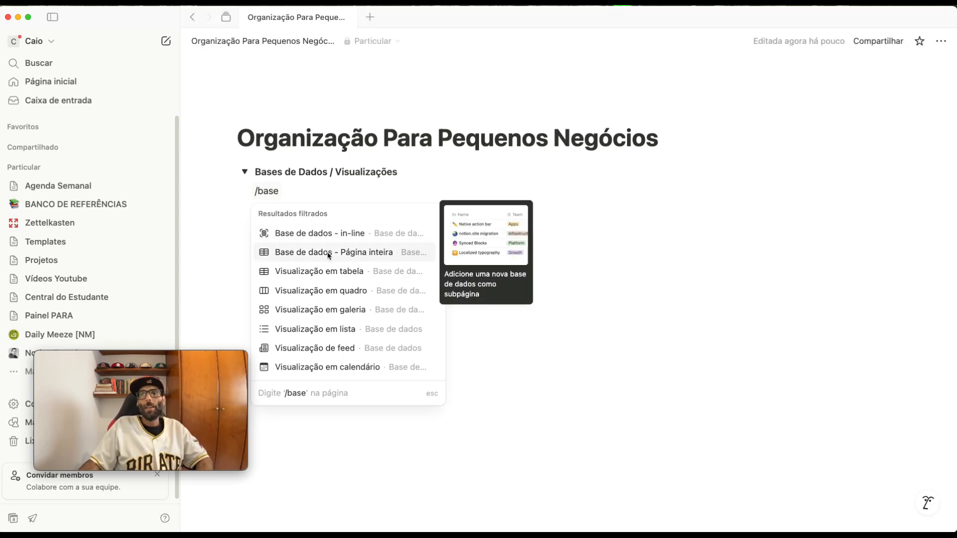
pyautogui.click(292, 253)
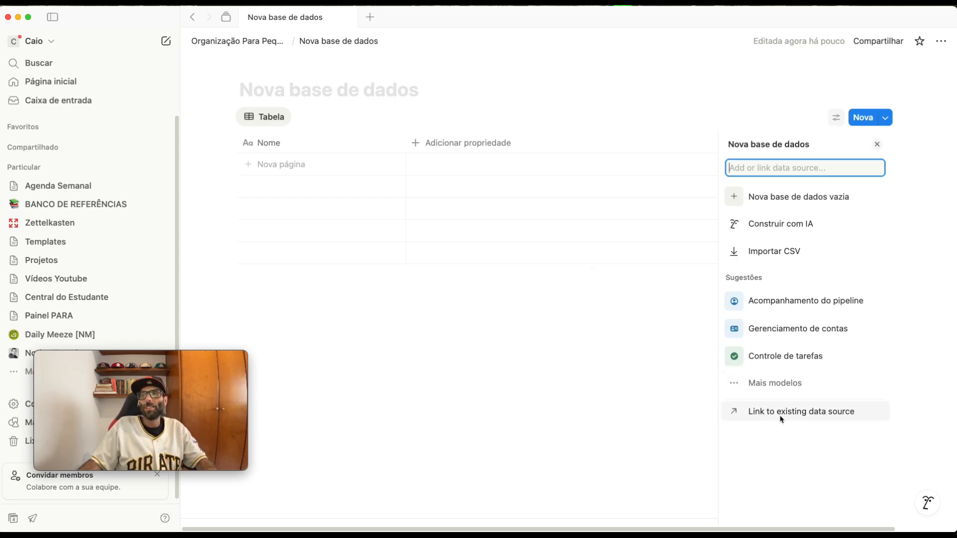
pyautogui.click(789, 198)
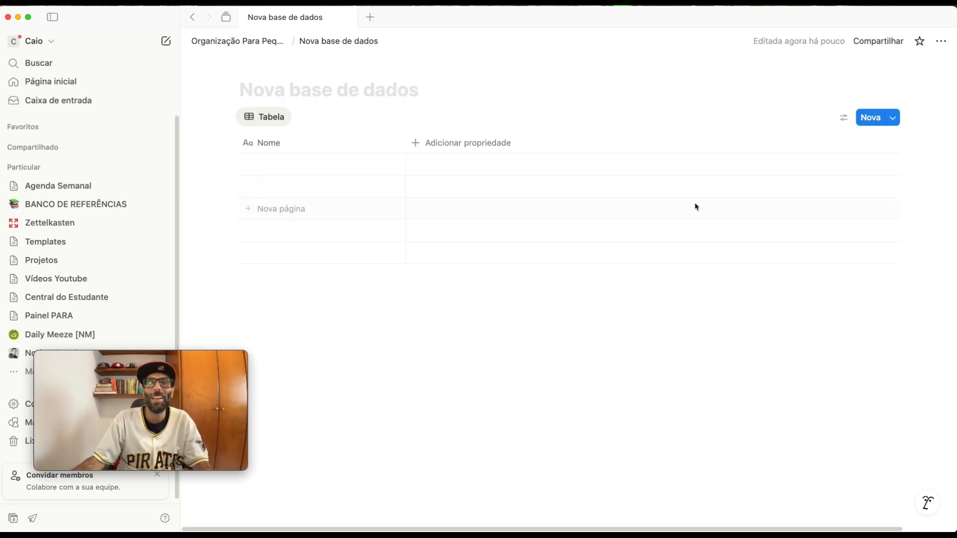
# Step: Name the new database "BD_Menu_PequenoNegocio"
pyautogui.click(247, 96)
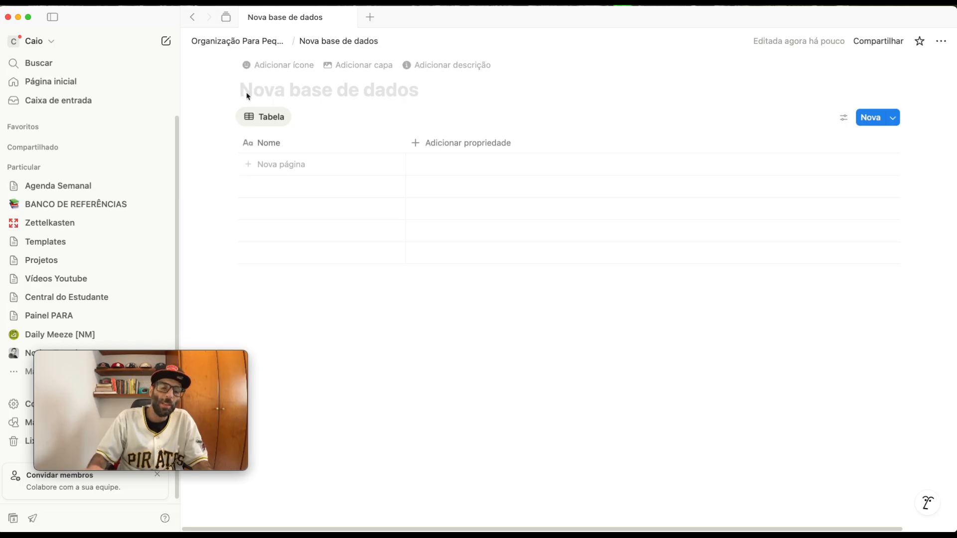
pyautogui.write('BD_')
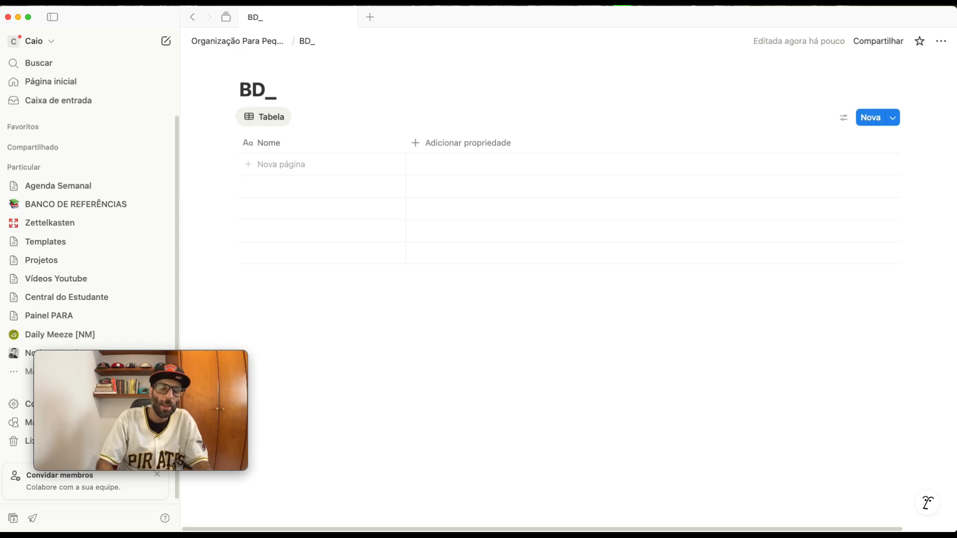
pyautogui.write('Menu_Pequene')
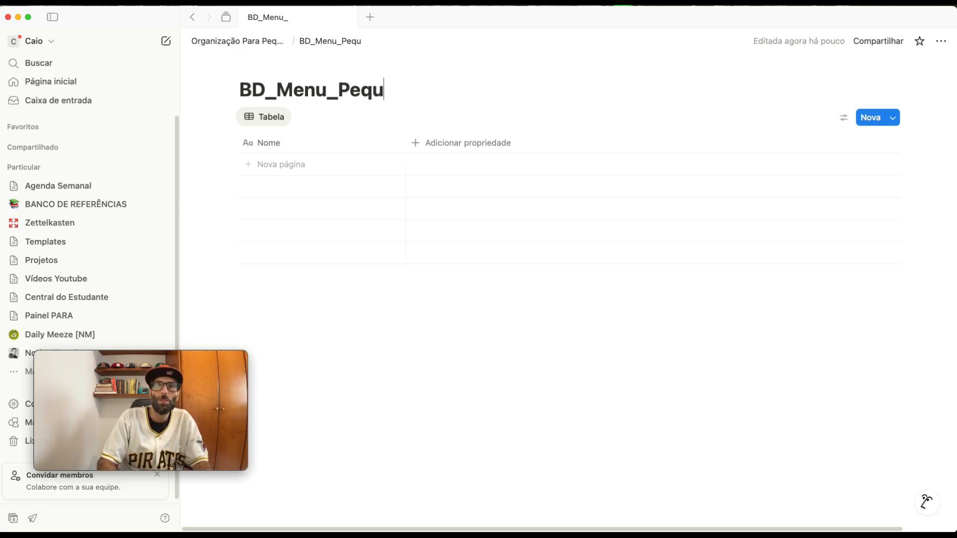
pyautogui.press('BackSpace')
pyautogui.write('oNe')
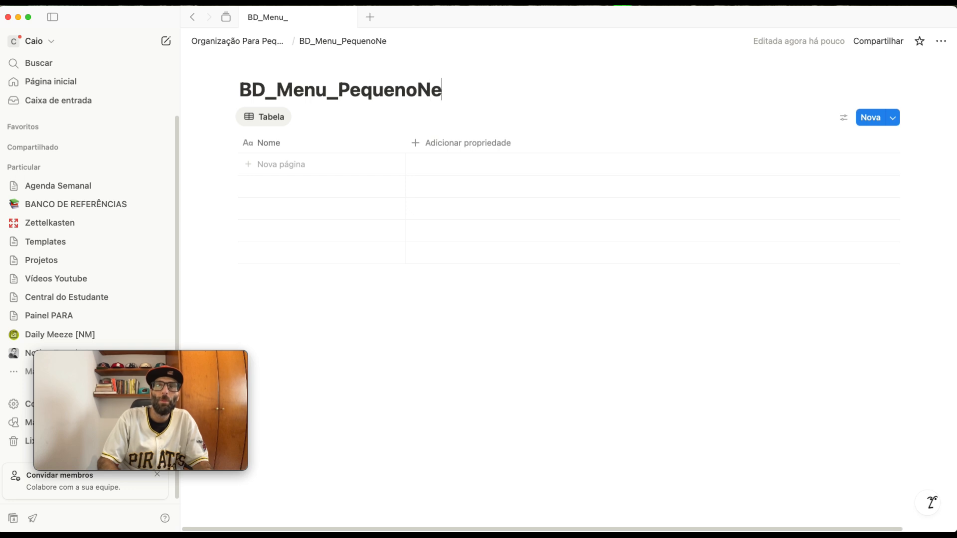
pyautogui.write('gocio')
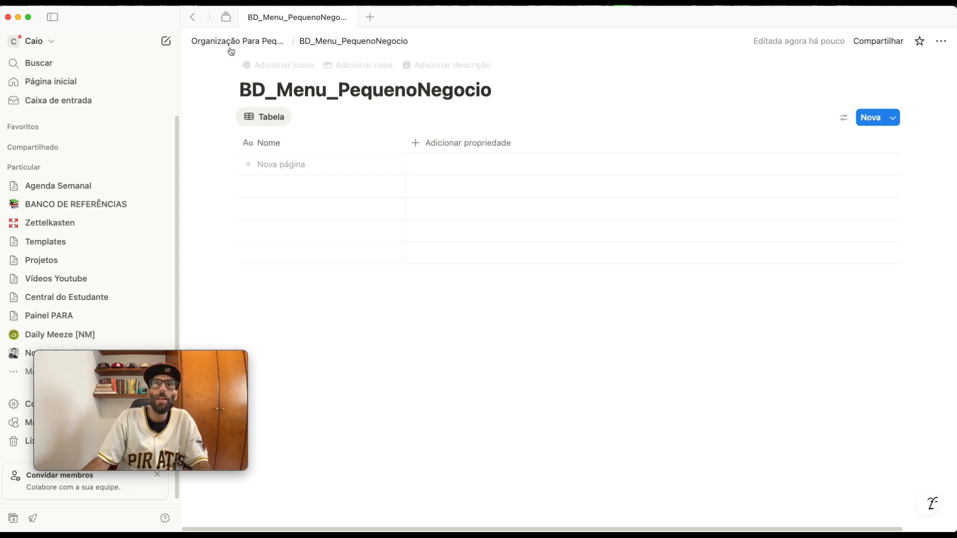
pyautogui.moveTo(238, 91); pyautogui.dragTo(492, 101)
pyautogui.click(543, 82)
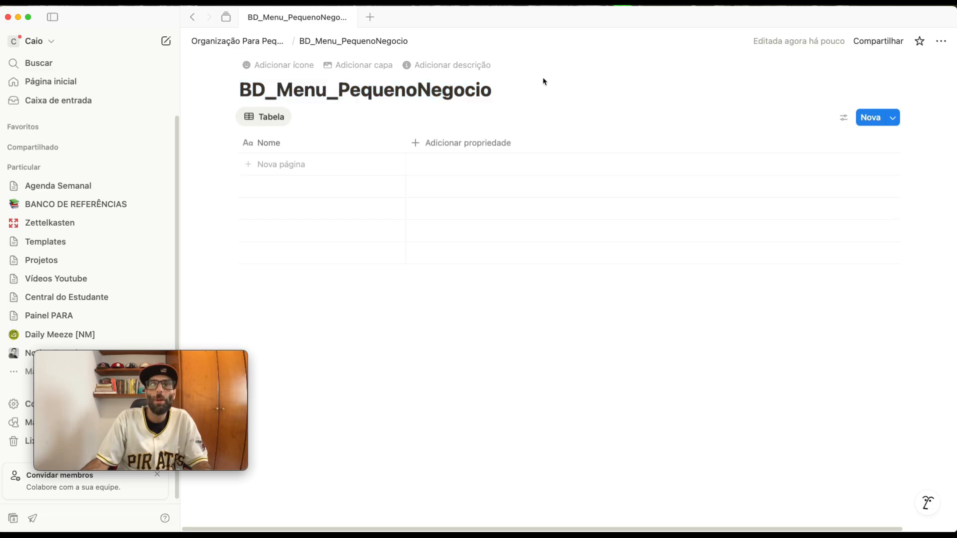
pyautogui.moveTo(342, 93); pyautogui.dragTo(483, 106)
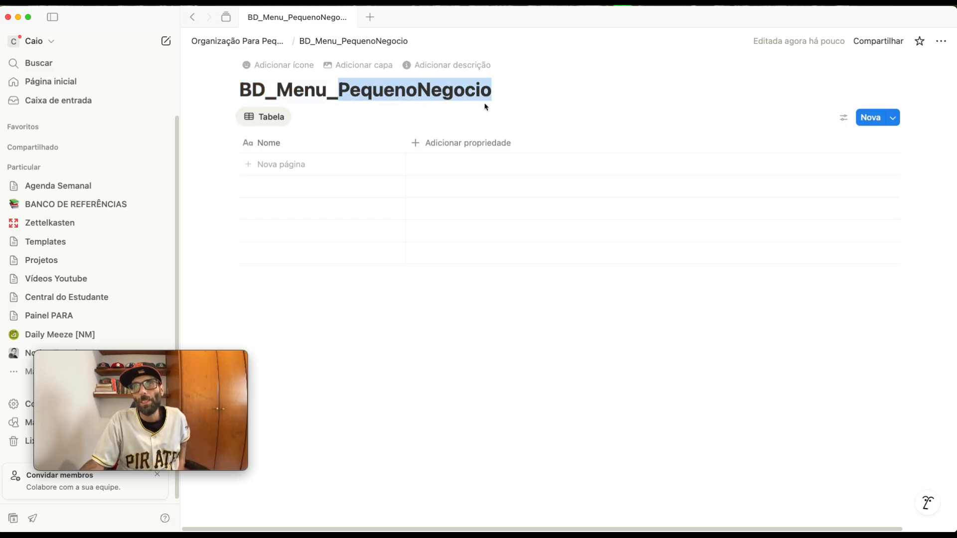
pyautogui.moveTo(277, 95); pyautogui.dragTo(326, 96)
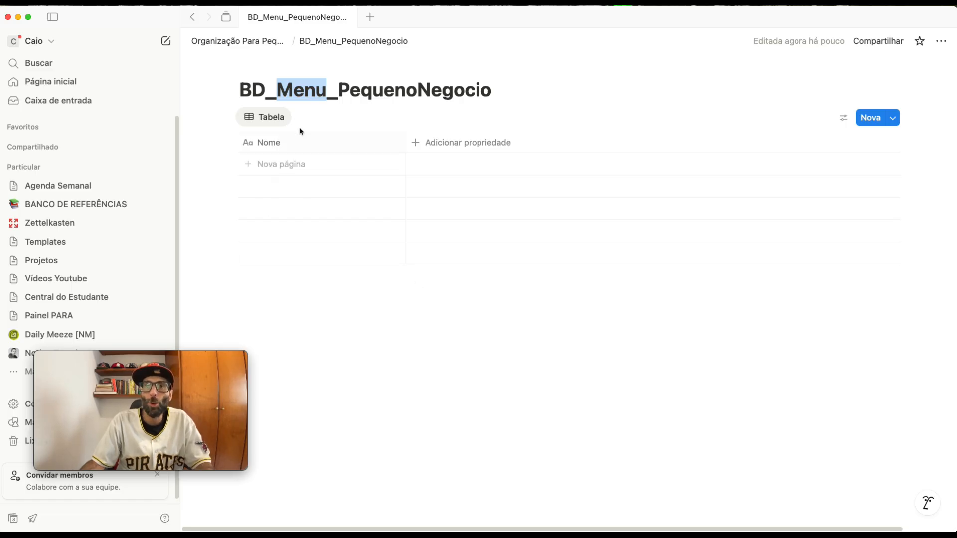
# Step: Return to the parent page "Organização Para Pequenos Negócios" and collapse its "Bases de Dados / Visualizações" toggle
pyautogui.click(226, 44)
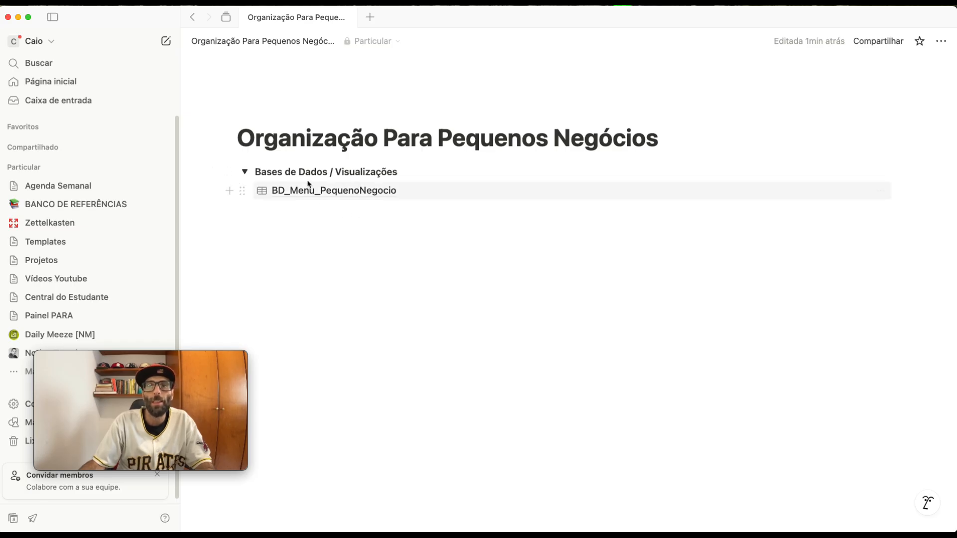
pyautogui.click(245, 175)
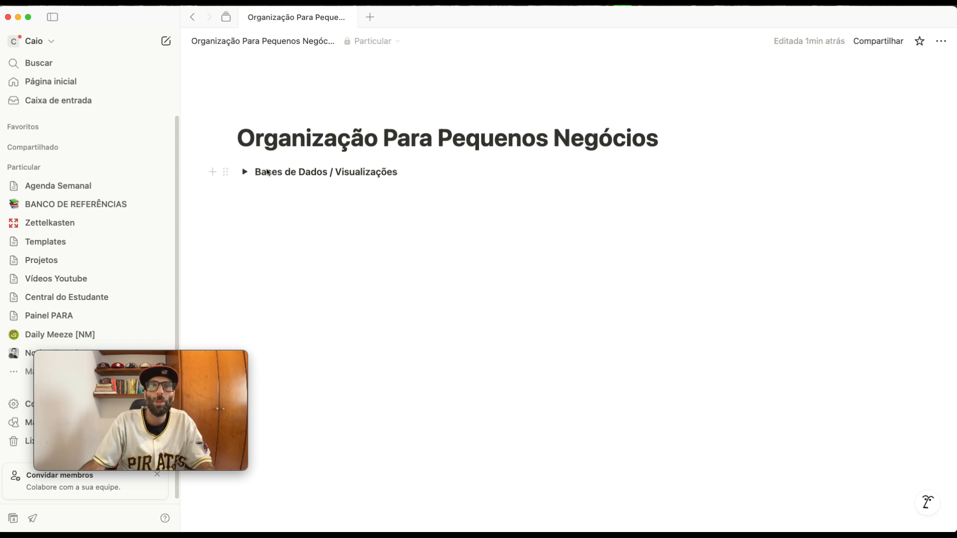
# Step: Insert a callout block (Frase de destaque) below the collapsed "Bases de Dados / Visualizações" toggle
pyautogui.click(270, 211)
pyautogui.write('/fra')
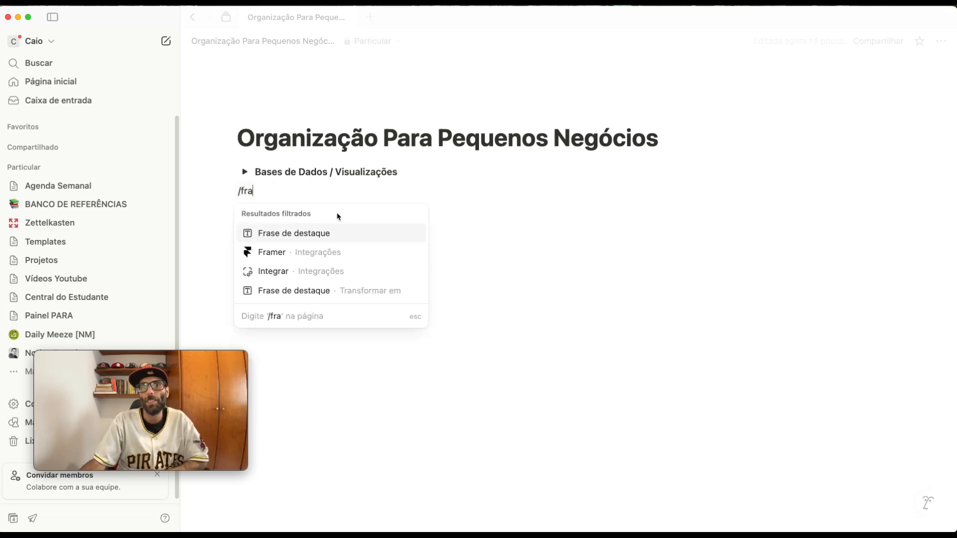
pyautogui.moveTo(327, 238)
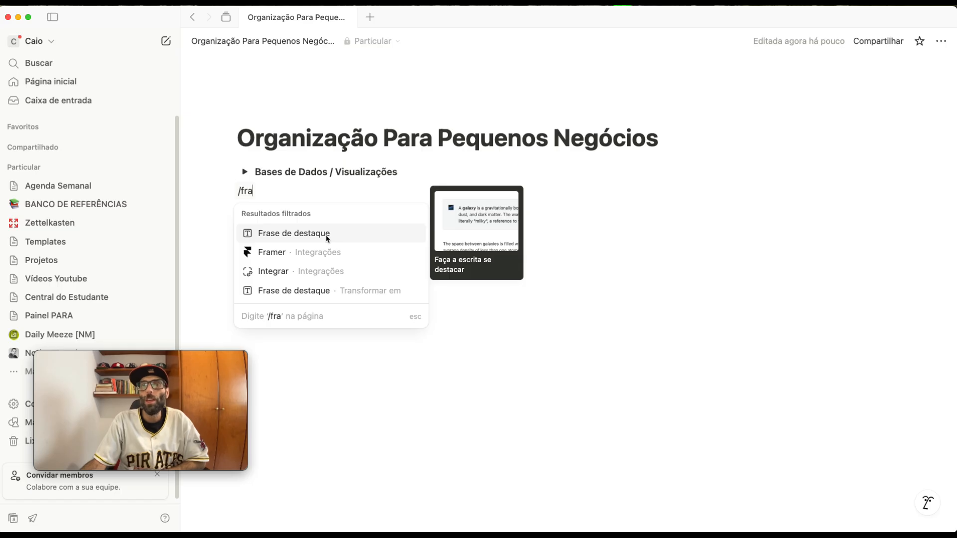
pyautogui.click(327, 237)
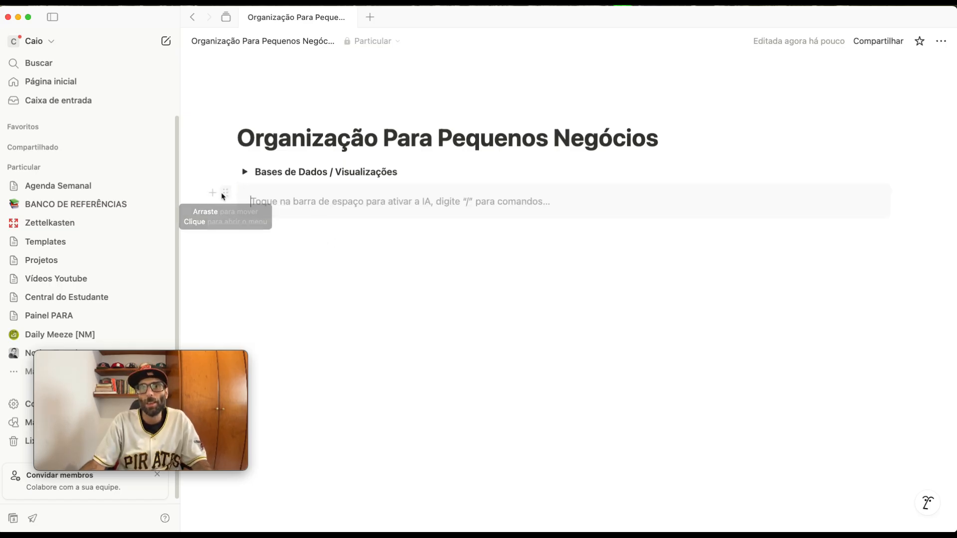
# Step: Set the empty callout block's background colour to yellow (Fundo amarelo)
pyautogui.click(231, 195)
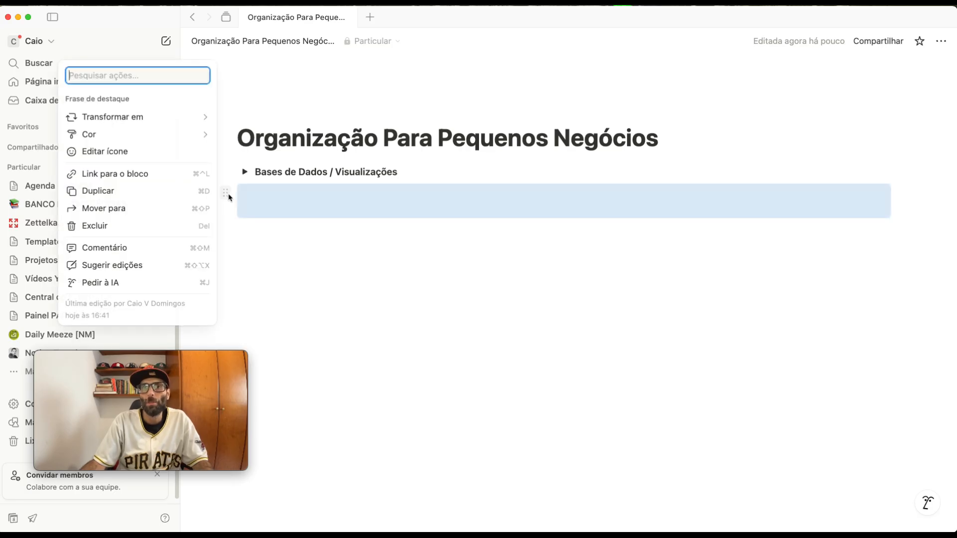
pyautogui.press('Escape')
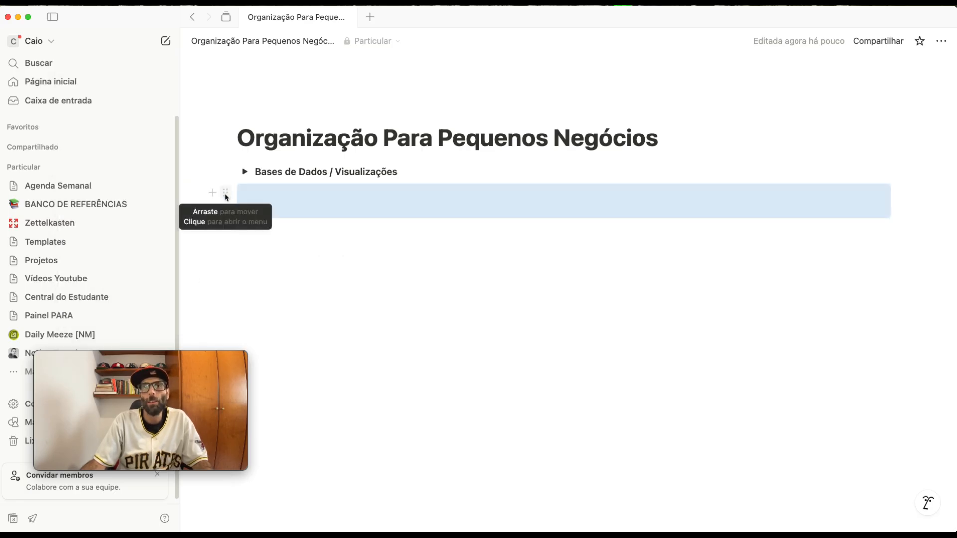
pyautogui.click(225, 195)
pyautogui.moveTo(168, 140)
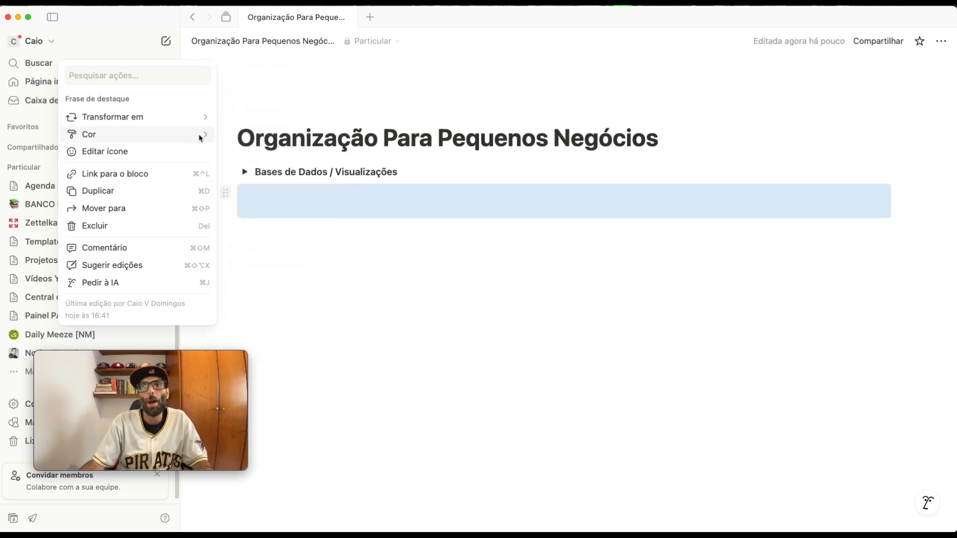
pyautogui.moveTo(204, 137)
pyautogui.scroll(-3, 307, 302)
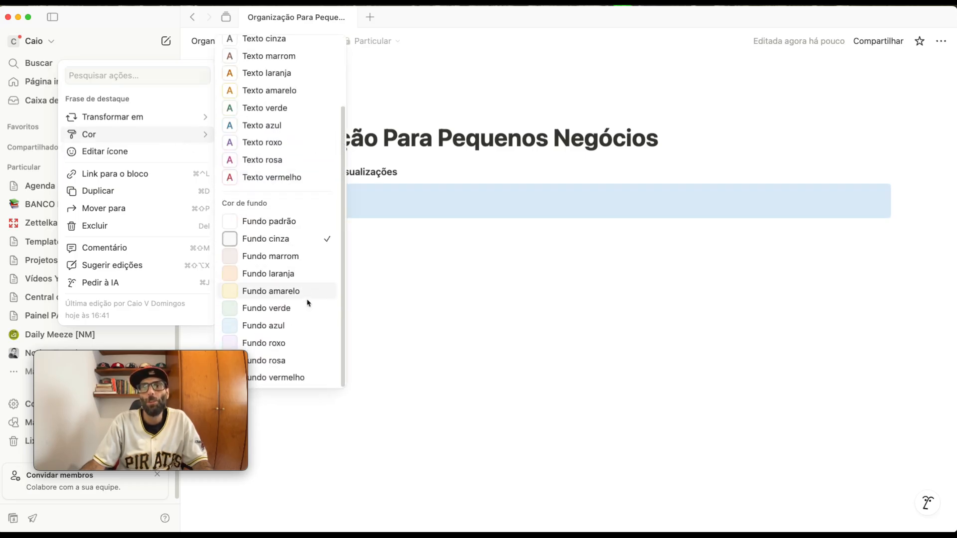
pyautogui.click(299, 291)
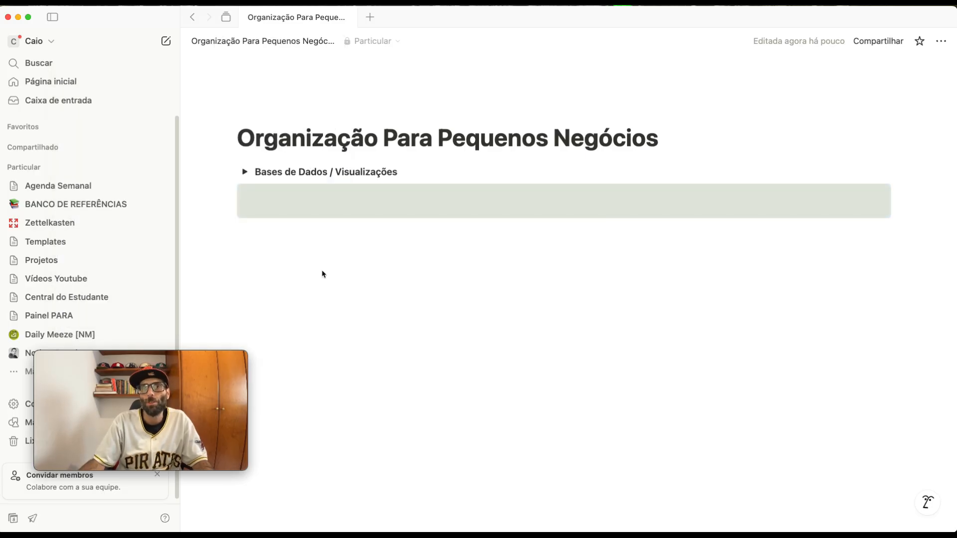
pyautogui.click(313, 261)
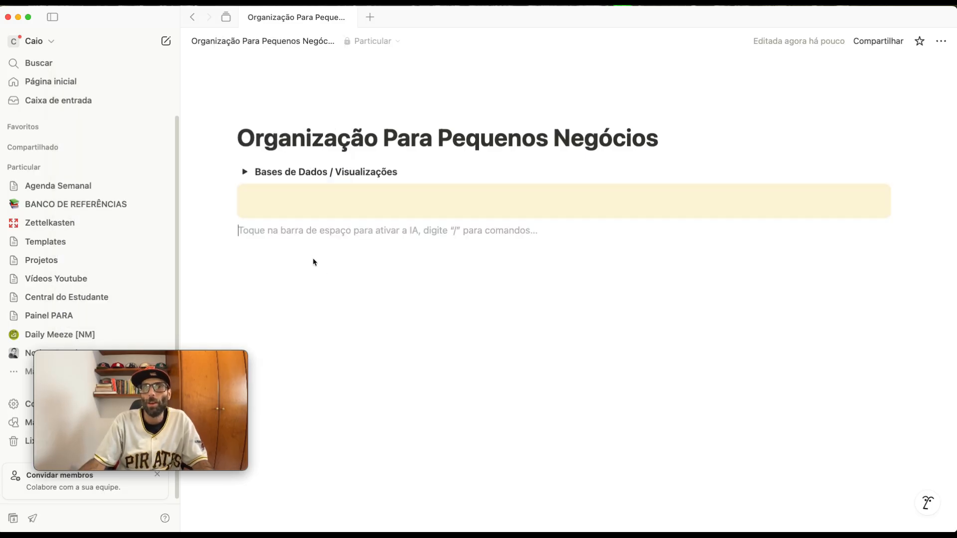
# Step: Add the level 3 heading (Título 3) "Menu" inside the yellow callout
pyautogui.click(287, 210)
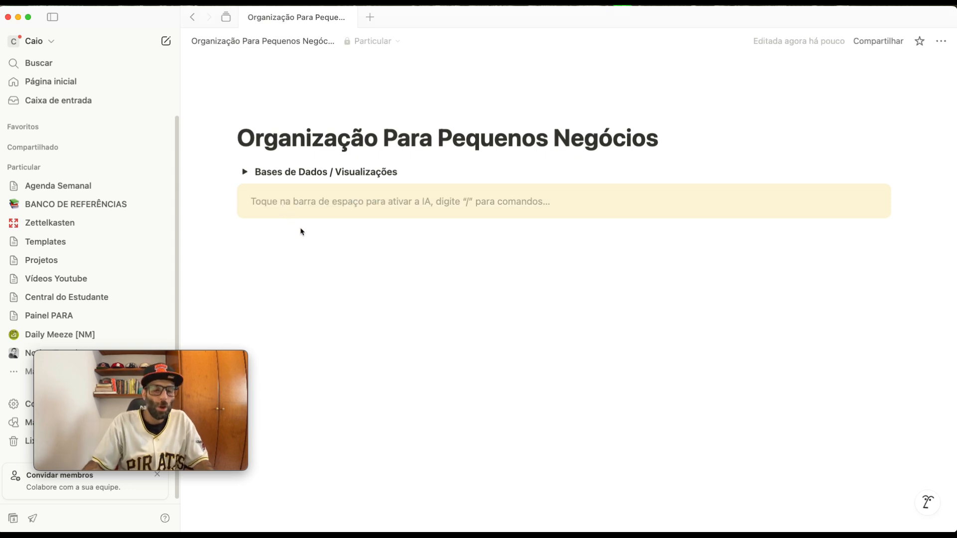
pyautogui.write('M')
pyautogui.press('BackSpace')
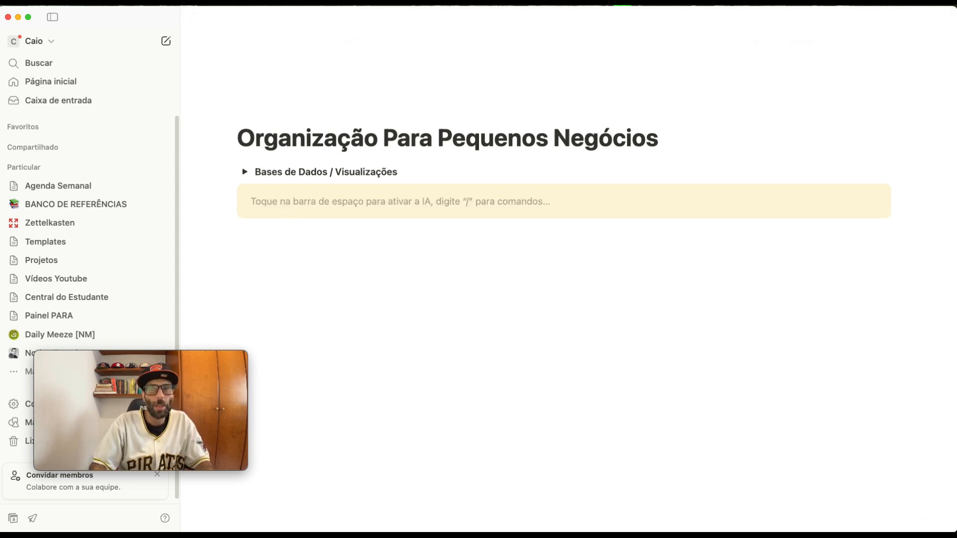
pyautogui.write('###')
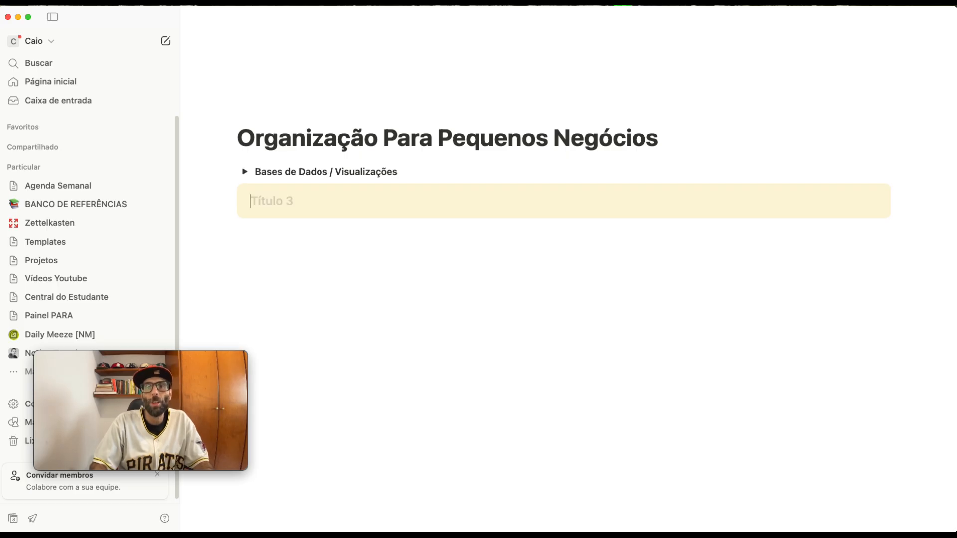
pyautogui.write(' Menu')
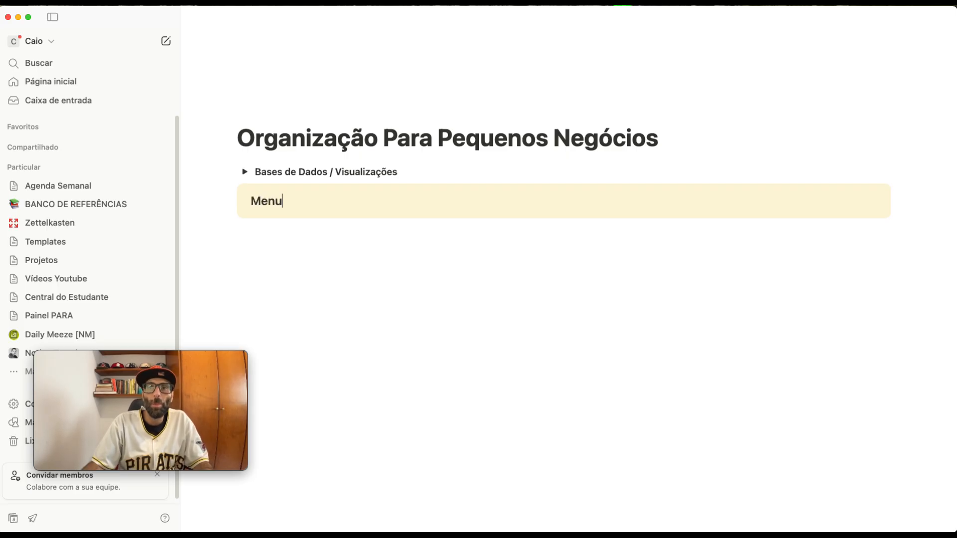
# Step: Add a divider below the "Menu" callout and move the "Bases de Dados / Visualizações" toggle to the end of the page
pyautogui.click(295, 236)
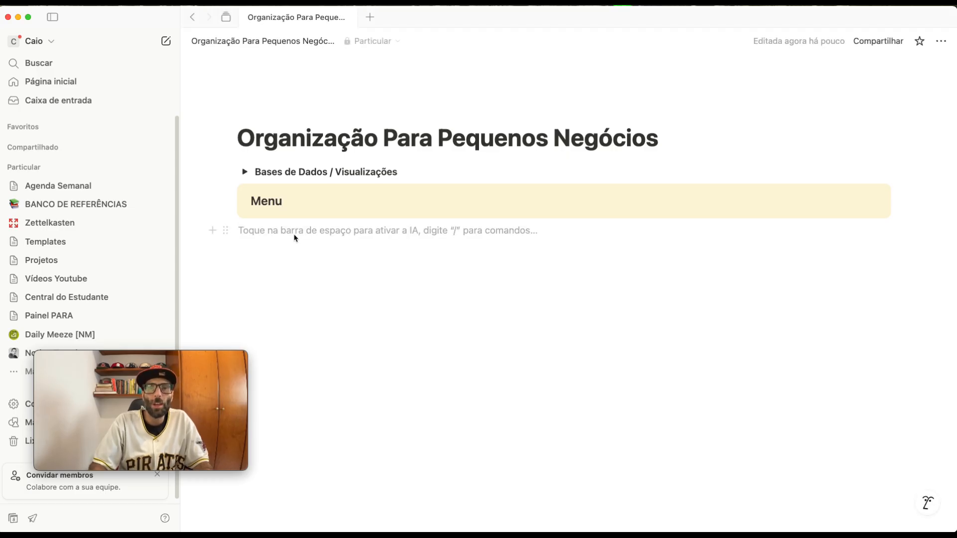
pyautogui.write('---')
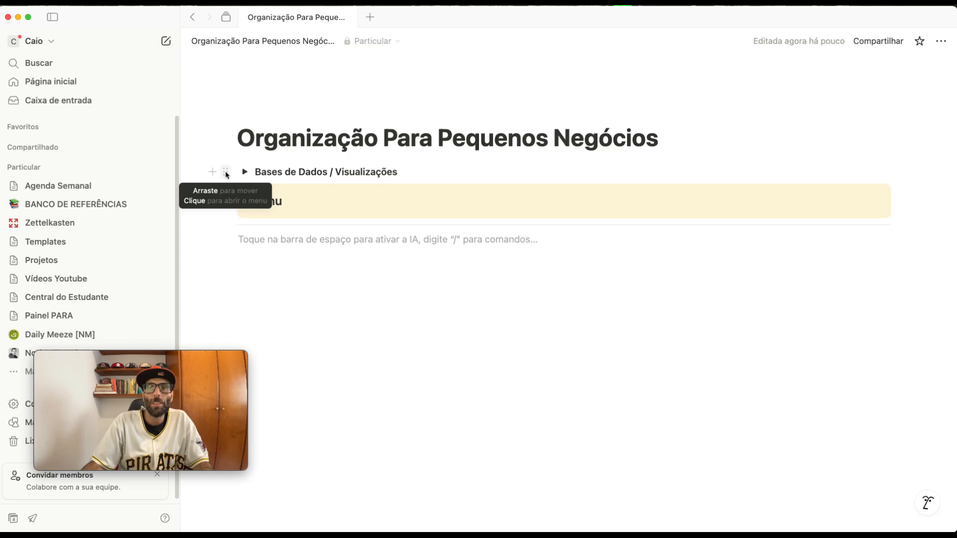
pyautogui.moveTo(226, 173); pyautogui.dragTo(256, 322)
# Step: Insert a linked database view (Visualização vinculada da base de dados) below the divider, using BD_Menu_PequenoNegocio as its source
pyautogui.click(263, 216)
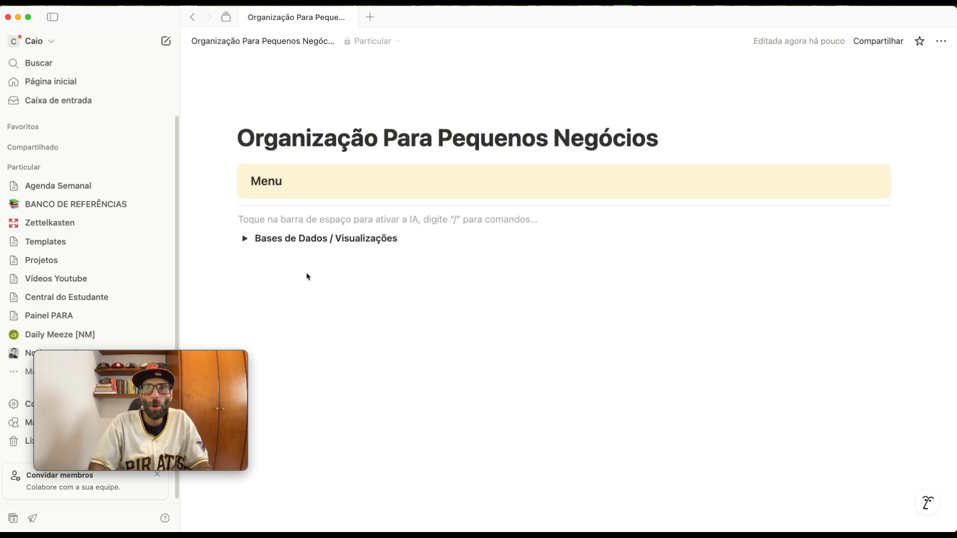
pyautogui.write('/')
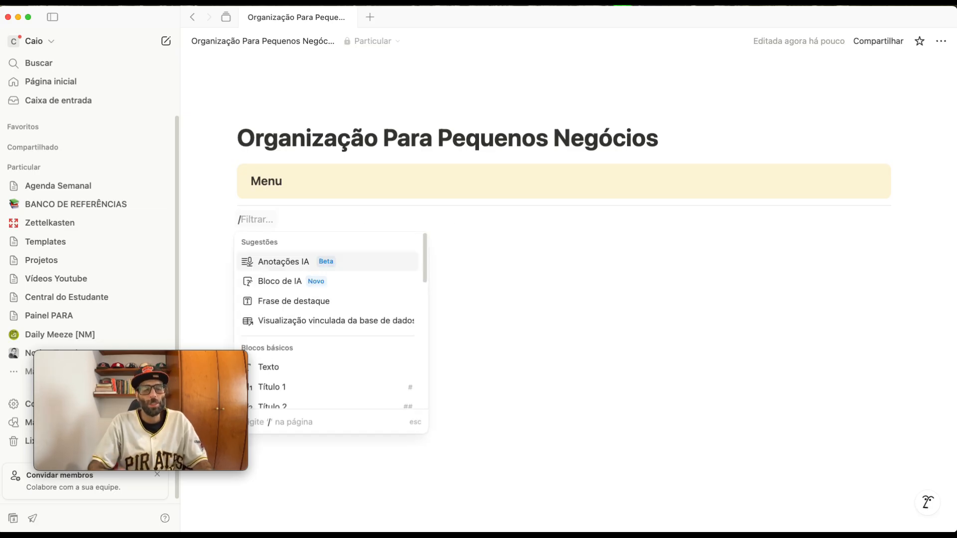
pyautogui.write('visual')
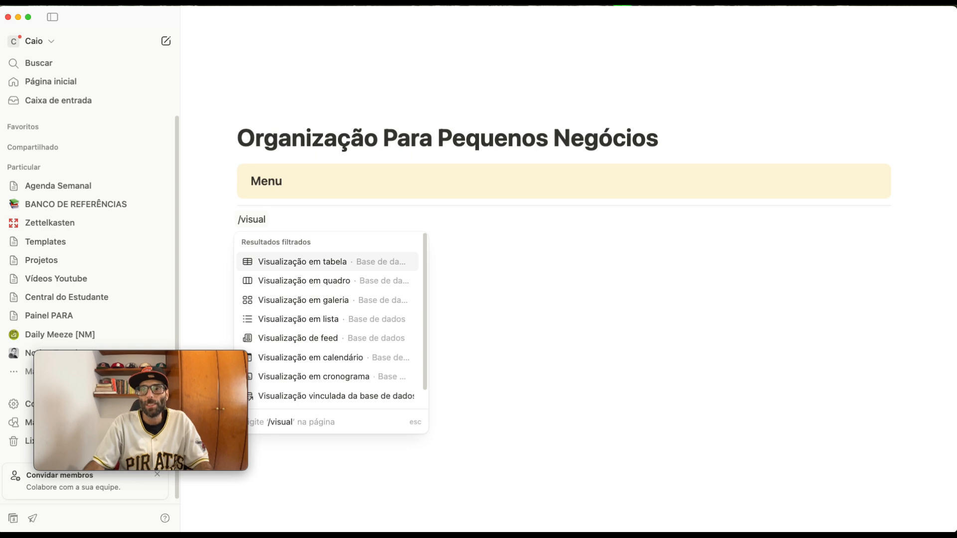
pyautogui.scroll(-1, 323, 330)
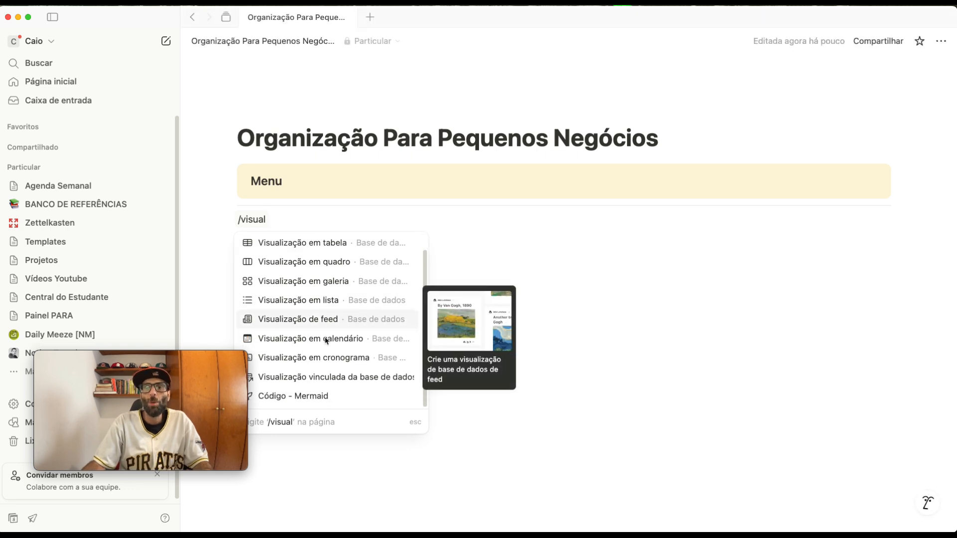
pyautogui.click(333, 378)
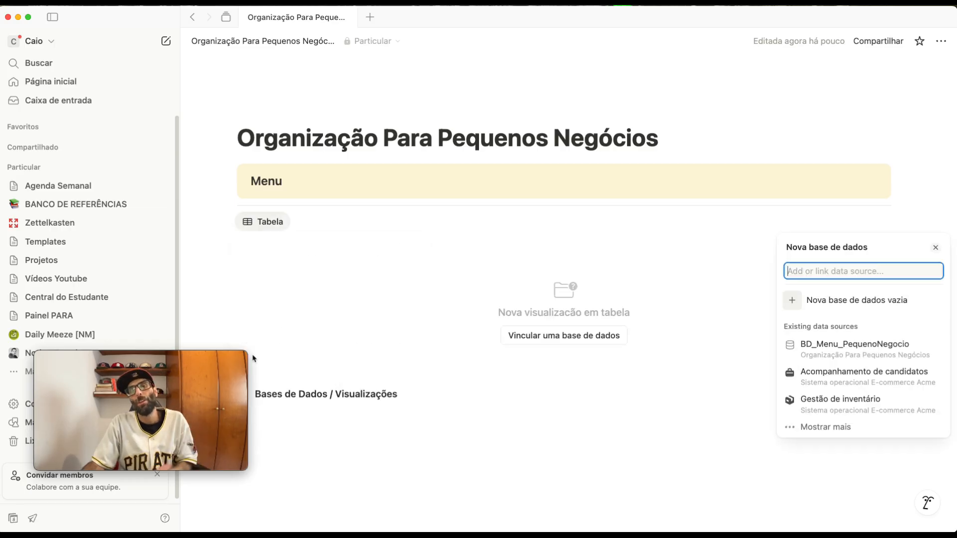
pyautogui.click(217, 359)
pyautogui.moveTo(217, 359); pyautogui.dragTo(198, 360)
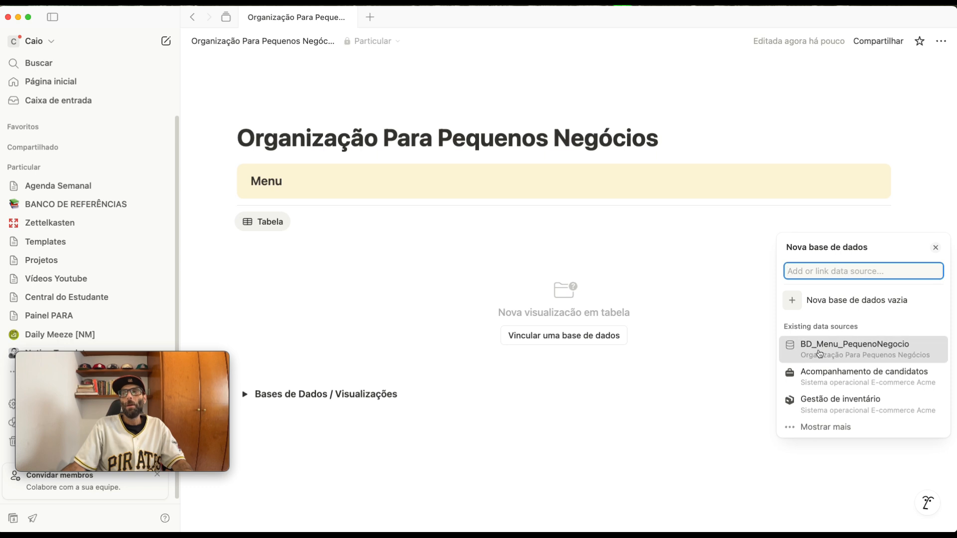
pyautogui.click(819, 353)
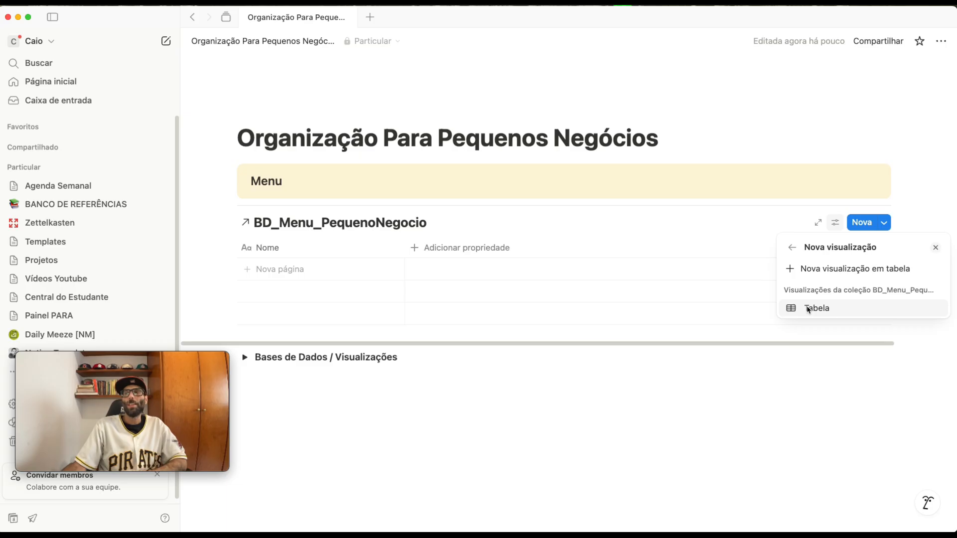
# Step: Create a new view of the linked database with the Galeria layout and hide the data source title
pyautogui.click(806, 273)
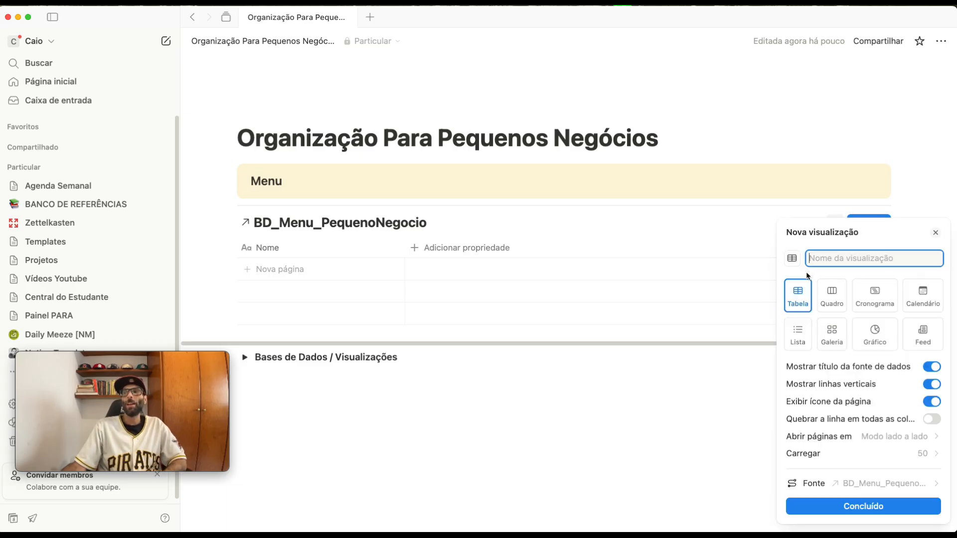
pyautogui.click(826, 333)
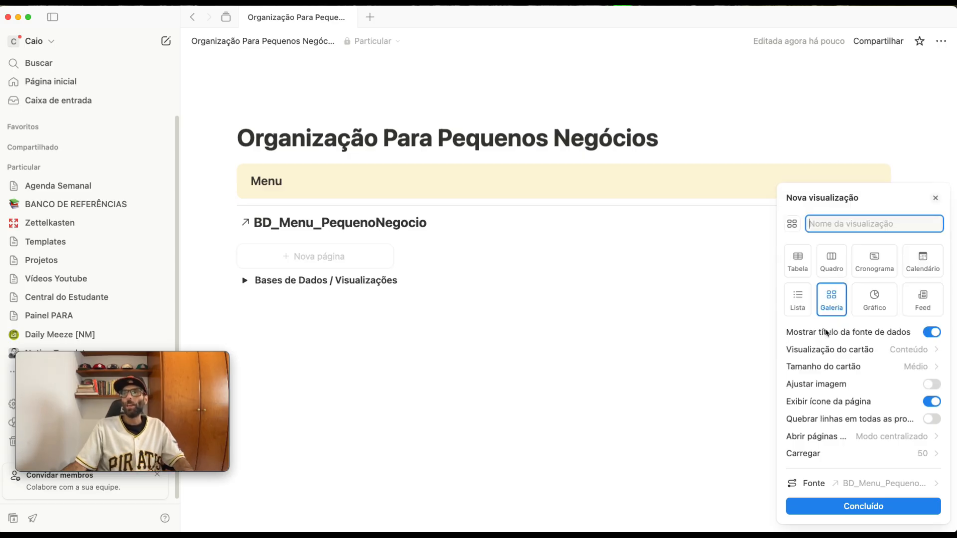
pyautogui.click(935, 334)
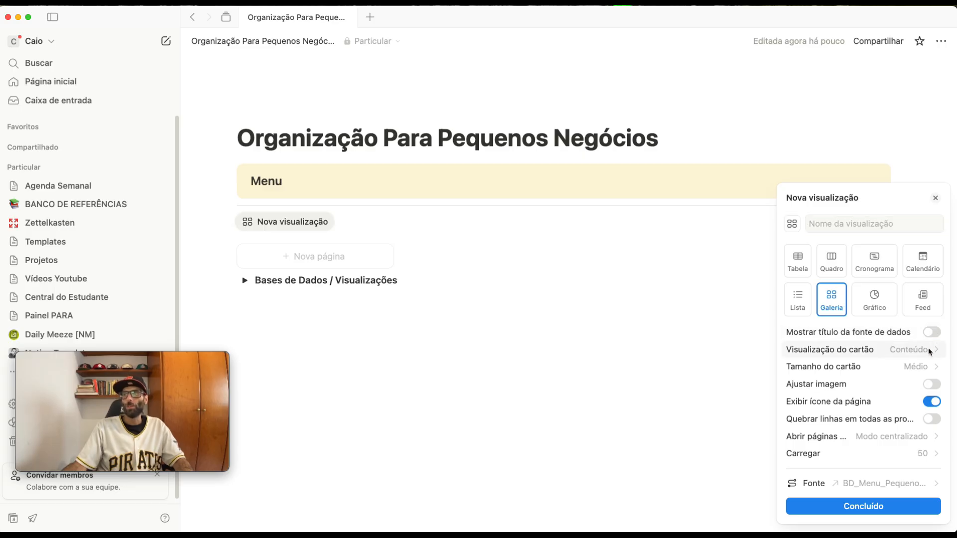
# Step: Set the gallery's card preview to Nenhum and card size to Pequeno, turn off the page icon, and finish the view setup
pyautogui.click(921, 354)
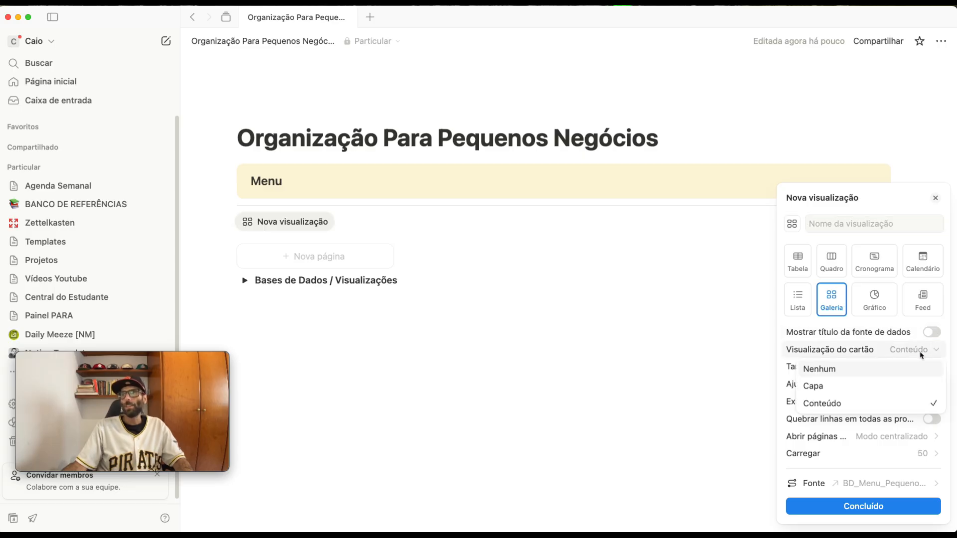
pyautogui.click(840, 370)
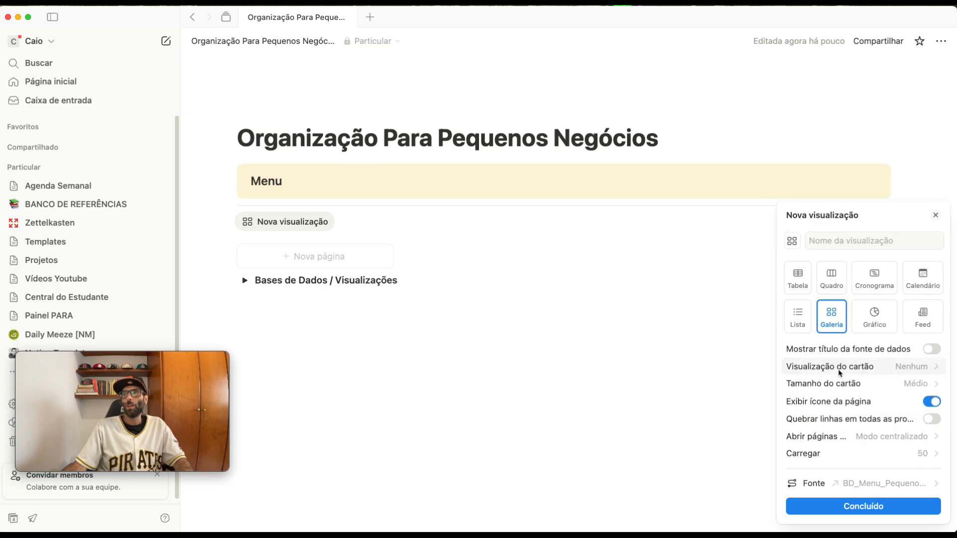
pyautogui.click(915, 384)
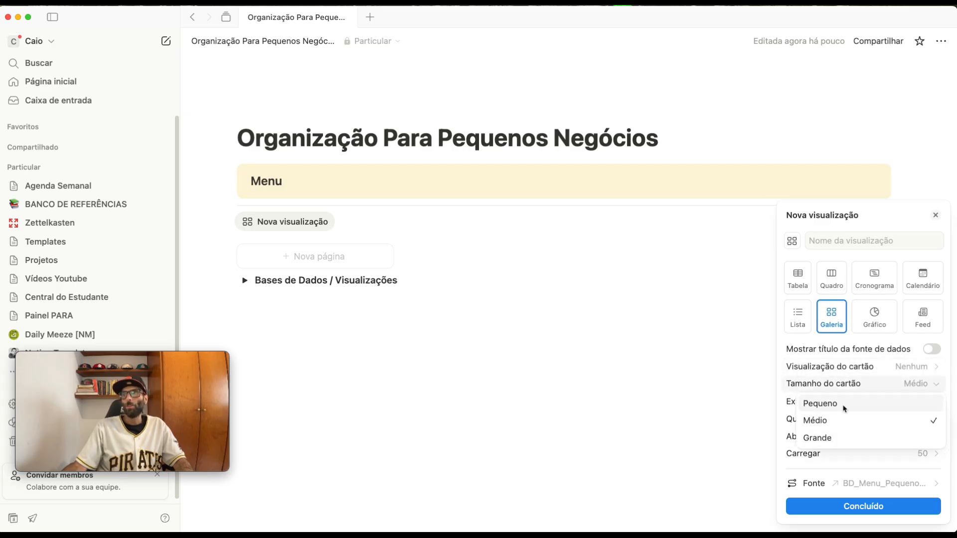
pyautogui.click(842, 405)
pyautogui.click(932, 402)
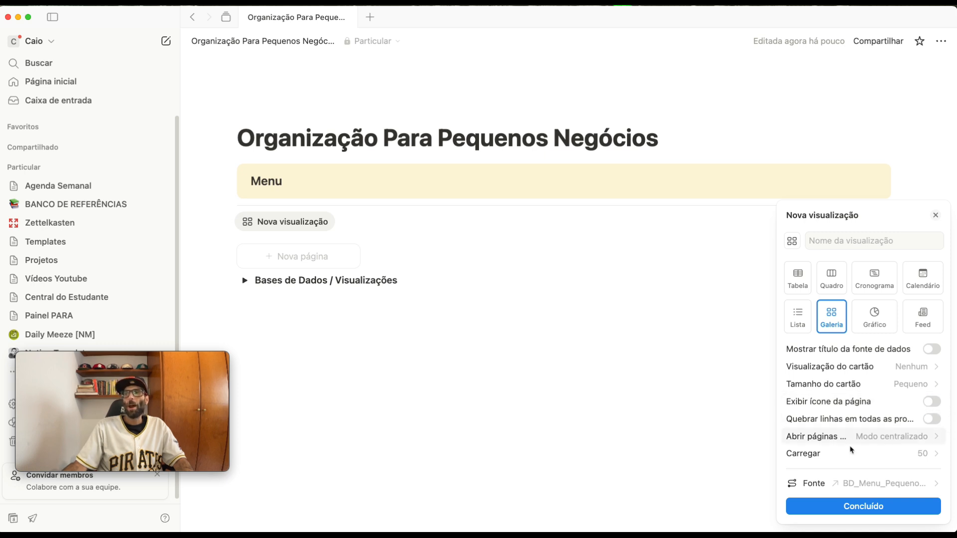
pyautogui.click(845, 508)
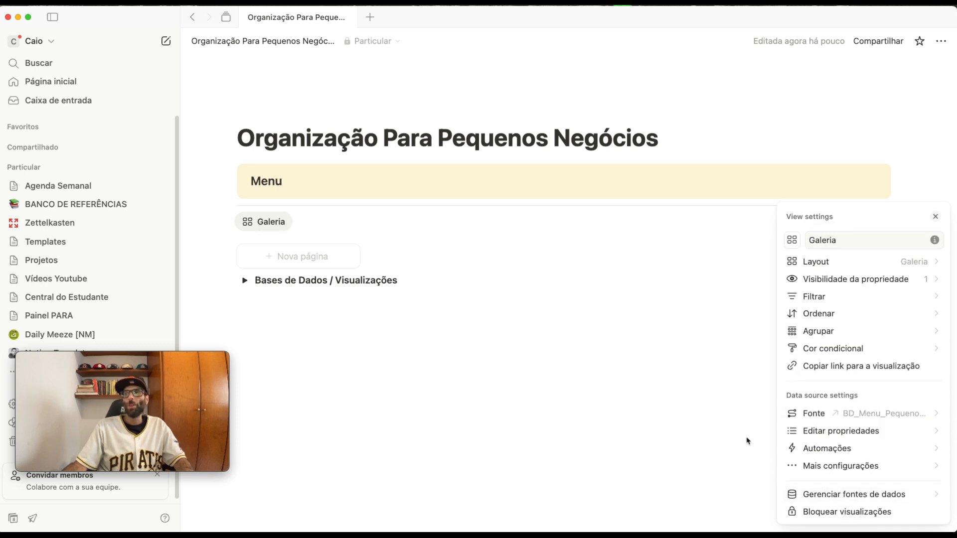
# Step: Rename the gallery view as "Todos" and close its view settings
pyautogui.click(851, 240)
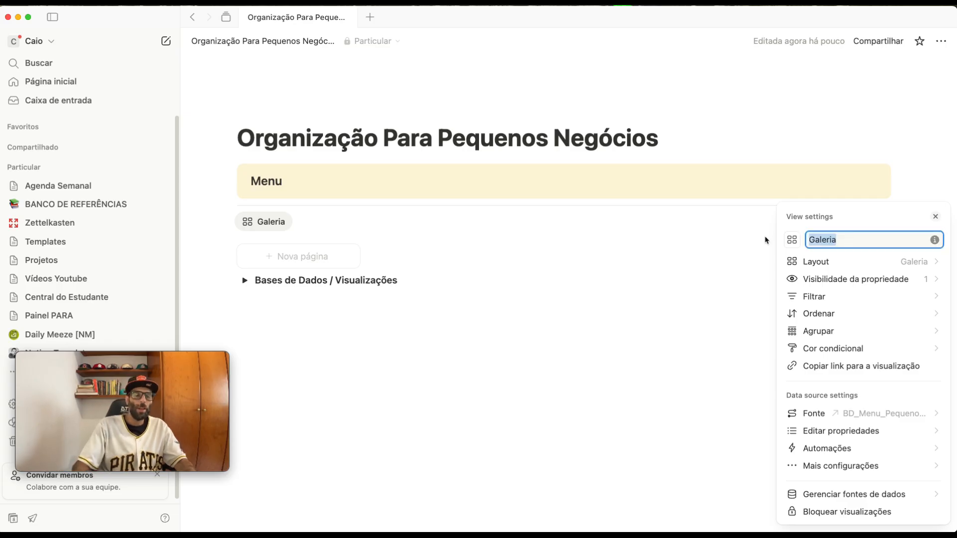
pyautogui.write('Todo')
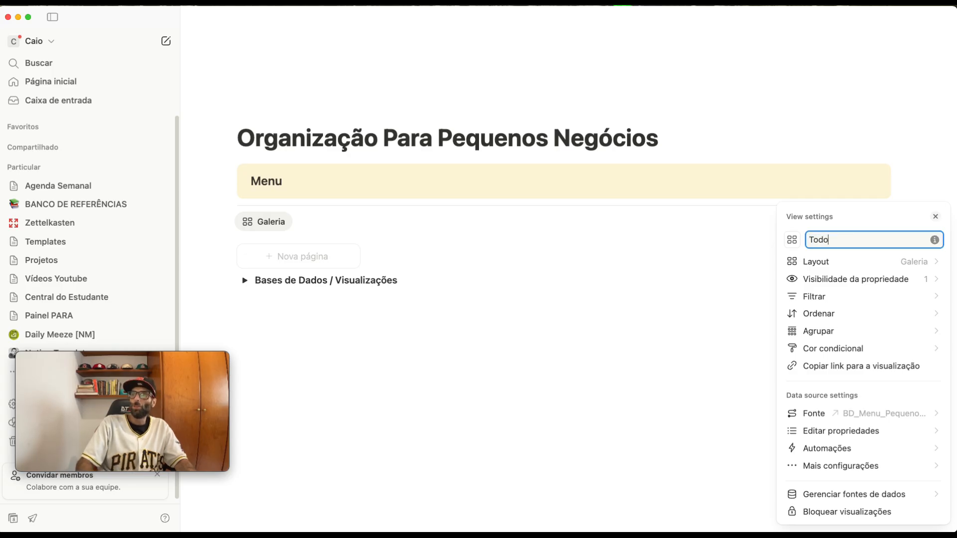
pyautogui.write('s')
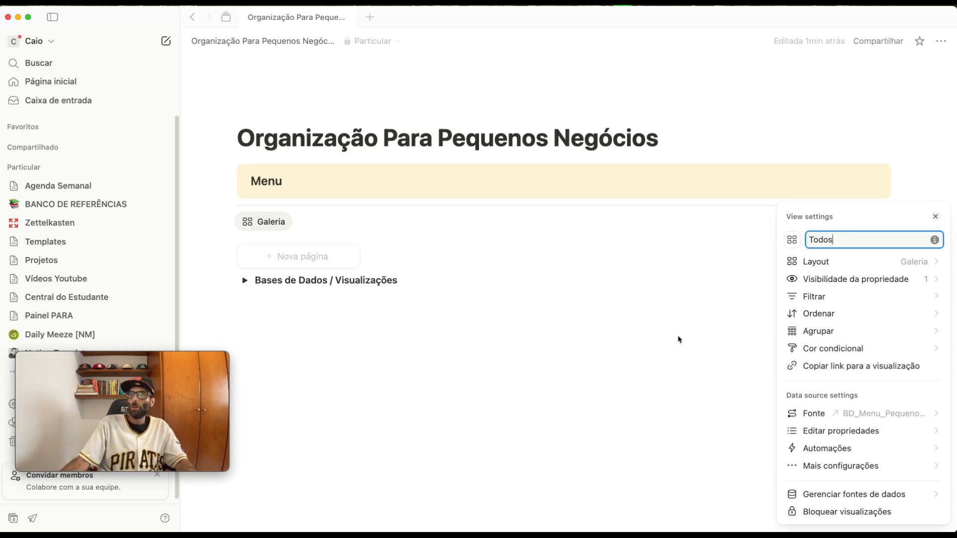
pyautogui.click(646, 364)
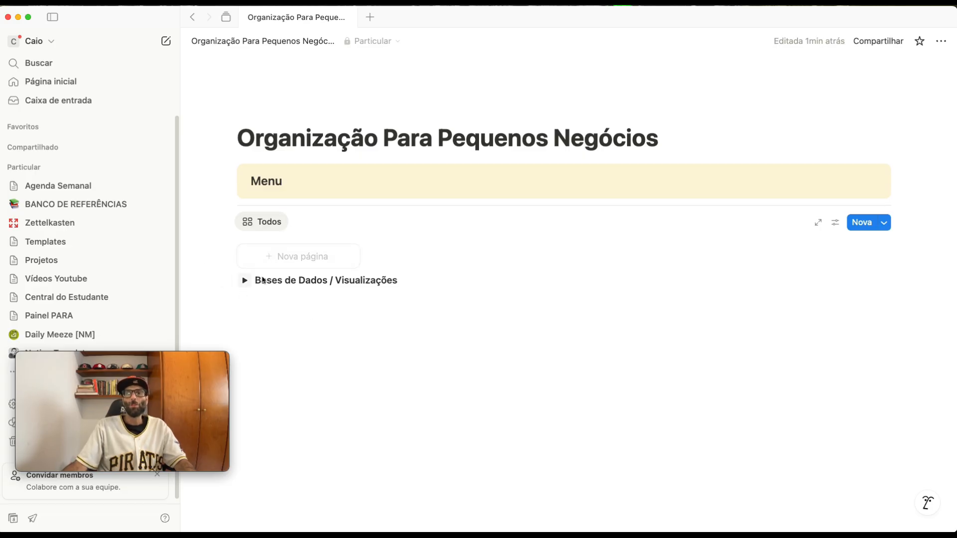
# Step: Add several empty text blocks between the menu gallery and the "Bases de Dados / Visualizações" toggle
pyautogui.moveTo(225, 280)
pyautogui.mouseDown()
pyautogui.moveTo(230, 305)
pyautogui.moveTo(232, 293)
pyautogui.mouseUp()
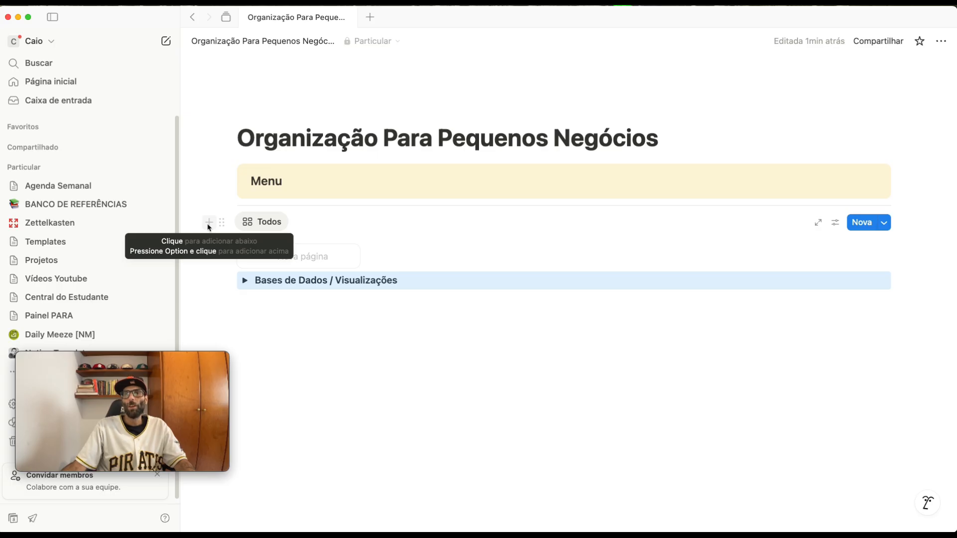
pyautogui.click(209, 224)
pyautogui.click(395, 285)
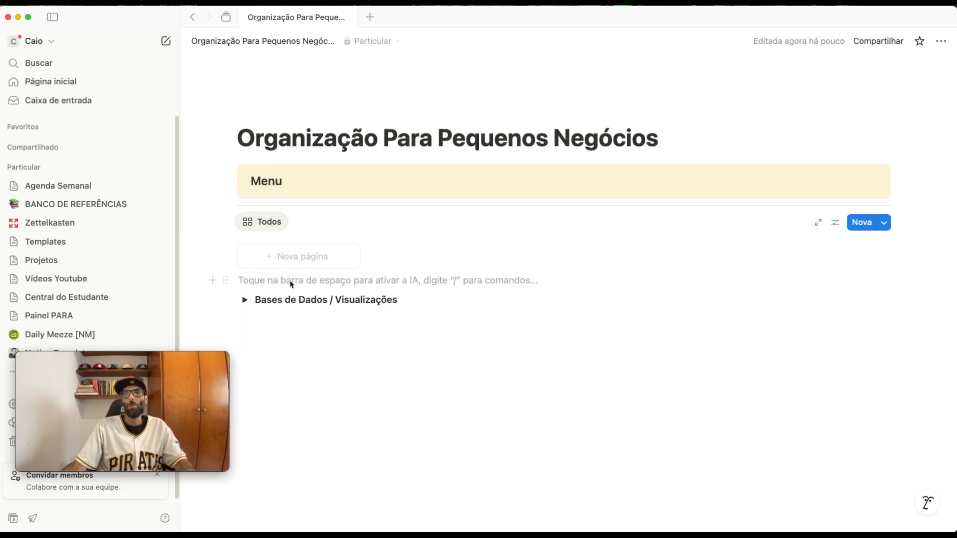
pyautogui.press('Return')
pyautogui.press('Return')
pyautogui.press('Return')
pyautogui.press('Return')
pyautogui.press('Return')
pyautogui.press('Return')
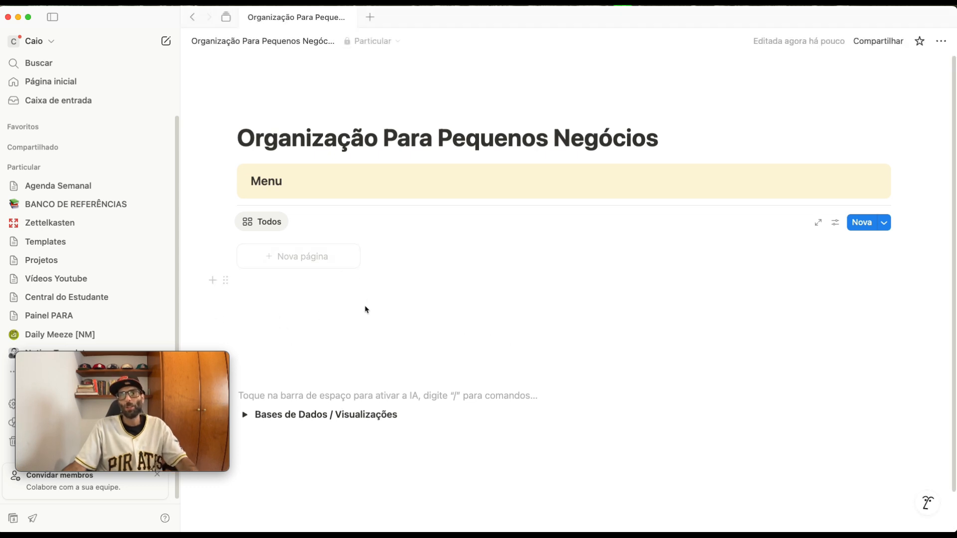
pyautogui.click(369, 320)
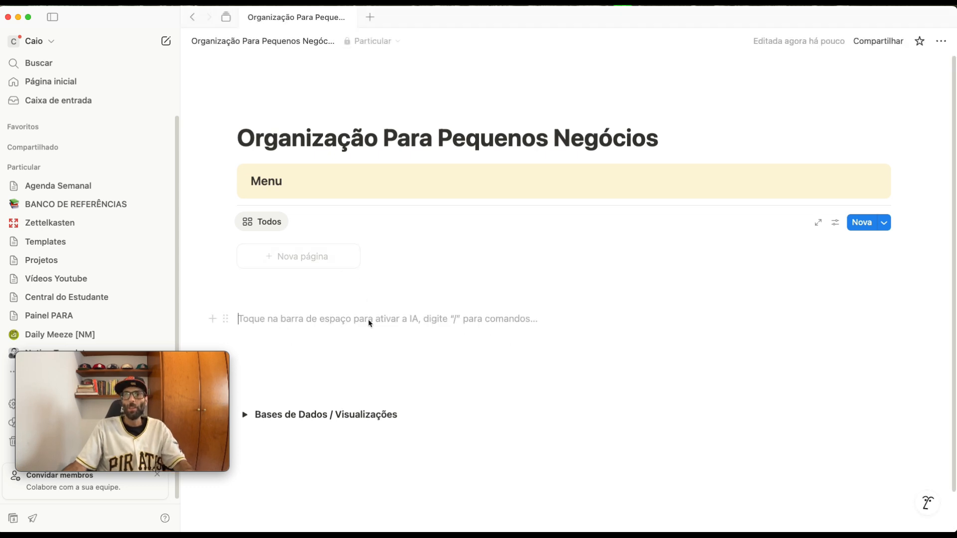
# Step: Create a page titled "#1. Projetos e Tarefas" in the menu gallery and close it
pyautogui.click(293, 265)
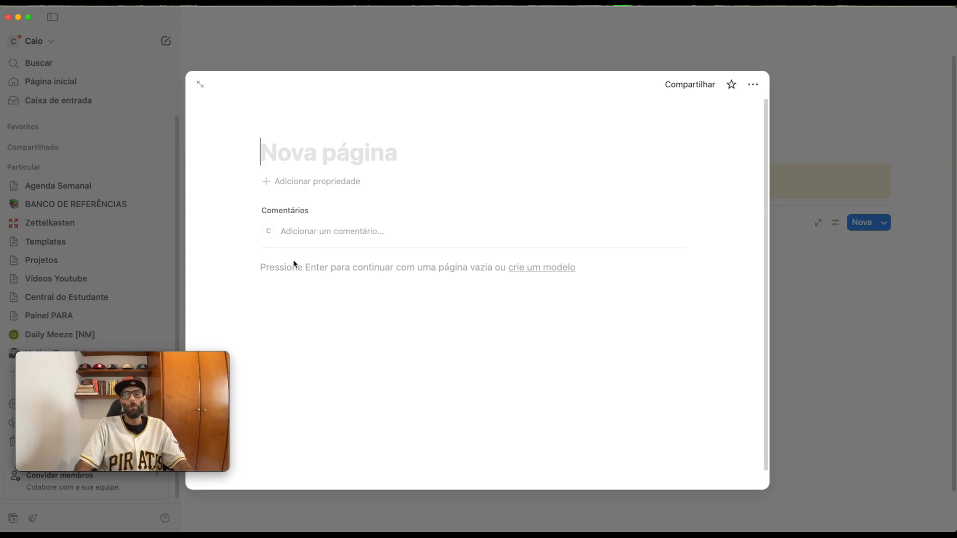
pyautogui.write('#1')
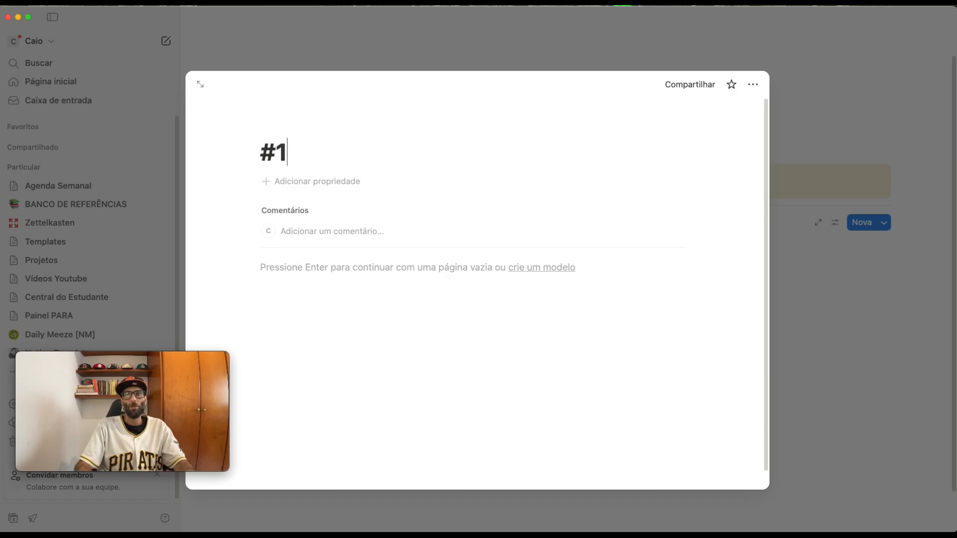
pyautogui.write('. Pro')
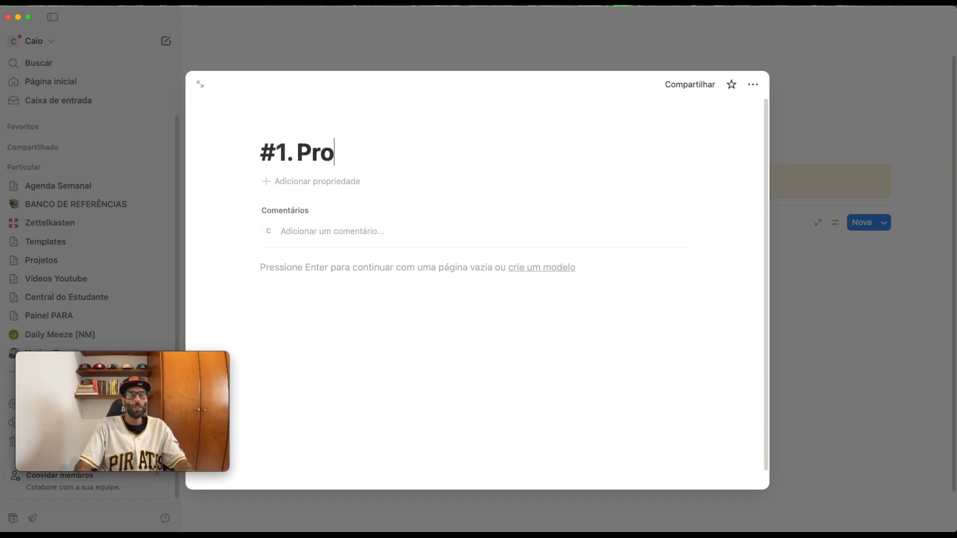
pyautogui.write('jetos e')
pyautogui.press('BackSpace')
pyautogui.press('BackSpace')
pyautogui.write('s e Tarefas')
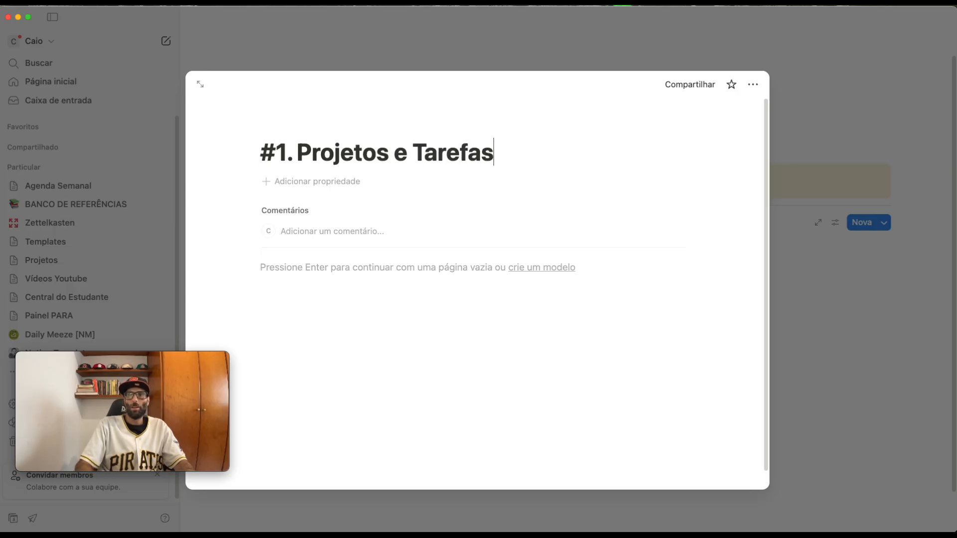
pyautogui.click(792, 423)
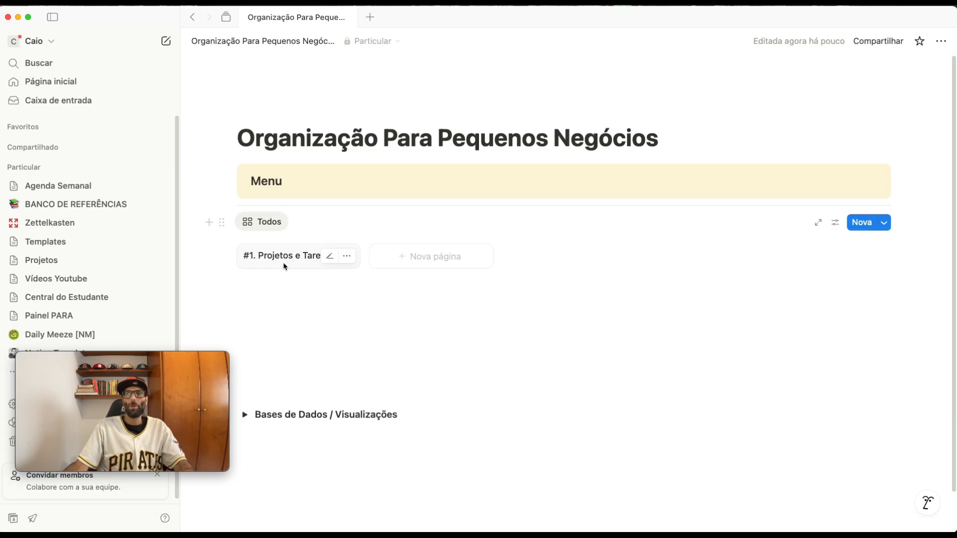
# Step: Create a second gallery page titled "#2. Reuniões" and return to the main page
pyautogui.click(397, 264)
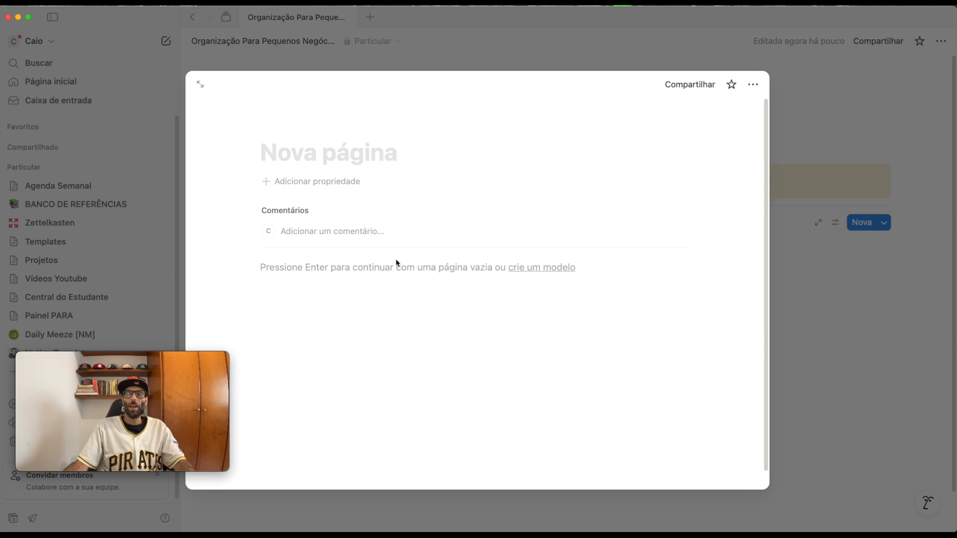
pyautogui.write('#2')
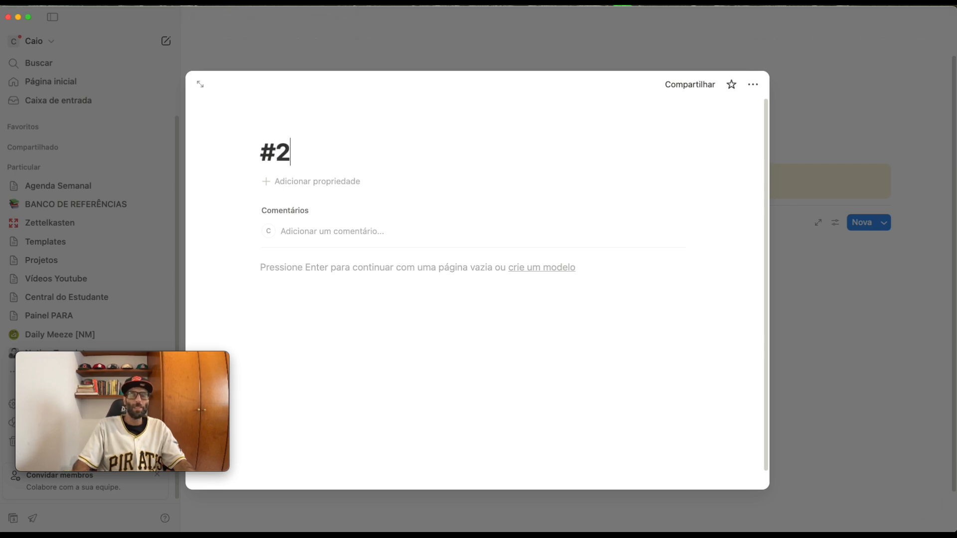
pyautogui.write('. Reuniões')
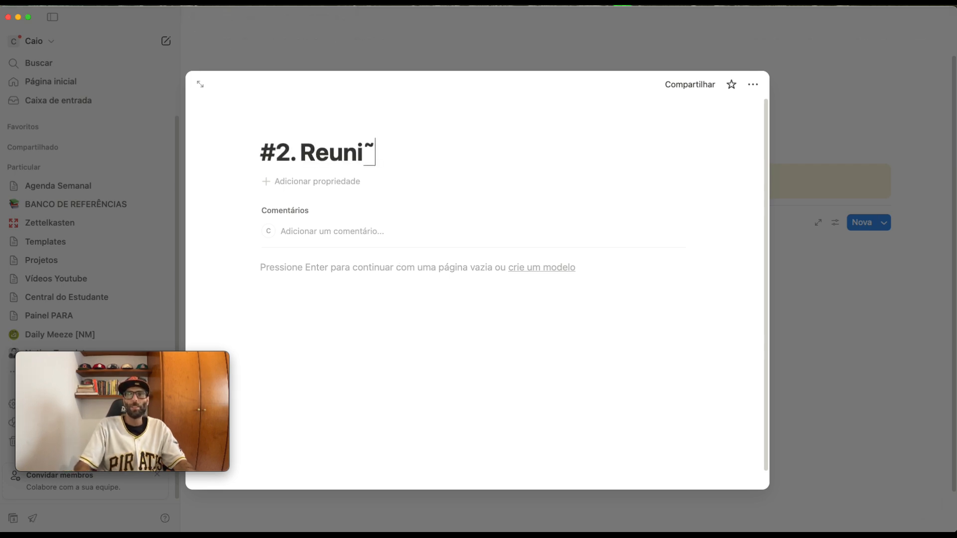
pyautogui.press('Return')
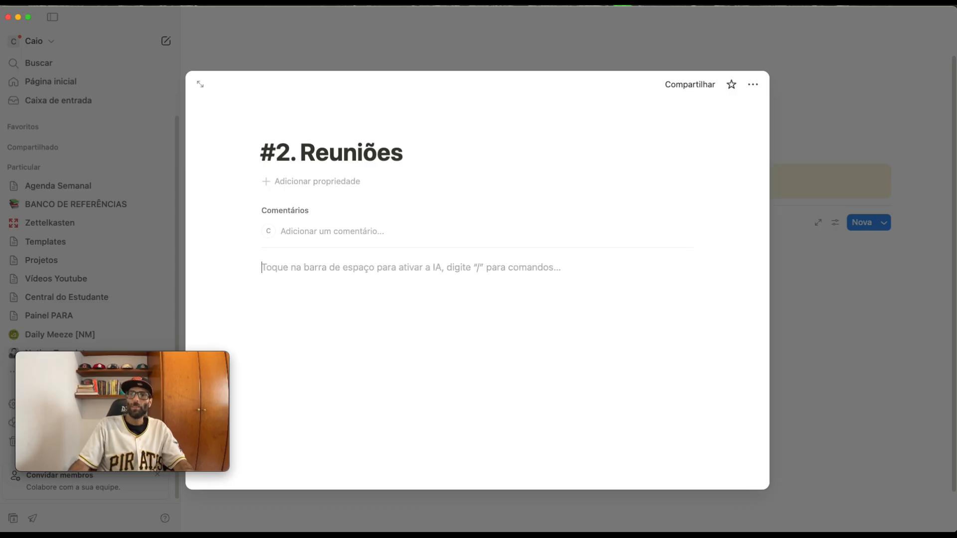
pyautogui.press('Escape')
pyautogui.press('Escape')
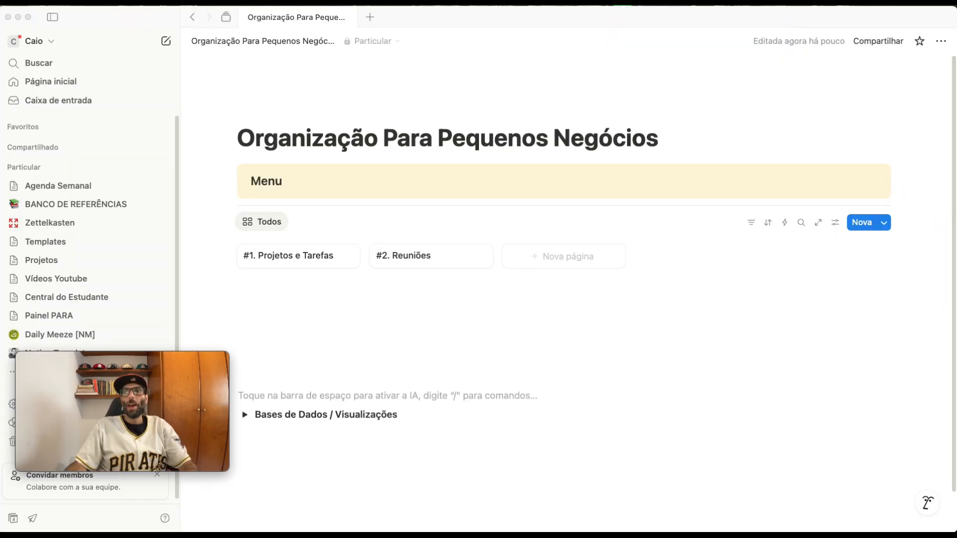
# Step: Create a third gallery page titled "#3. Documentos" and close it
pyautogui.click(550, 289)
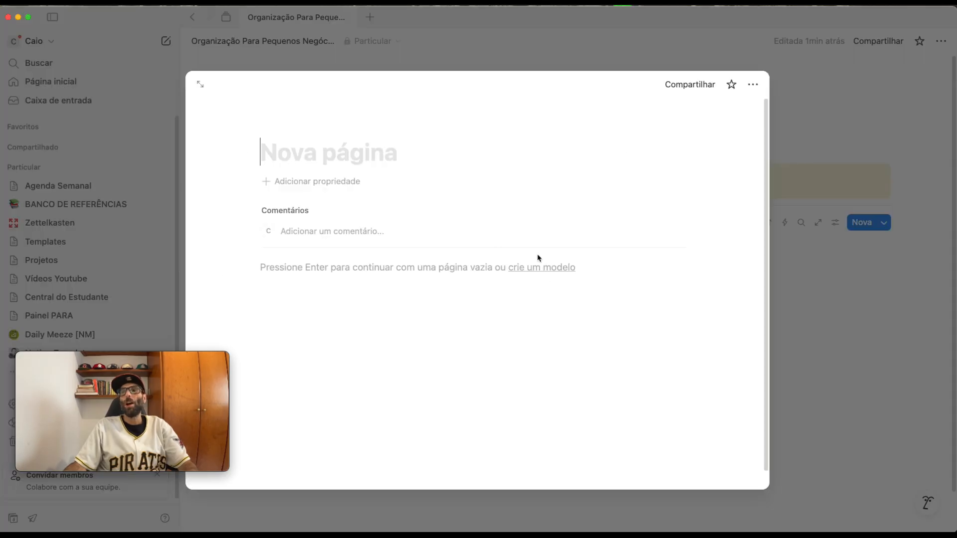
pyautogui.click(542, 257)
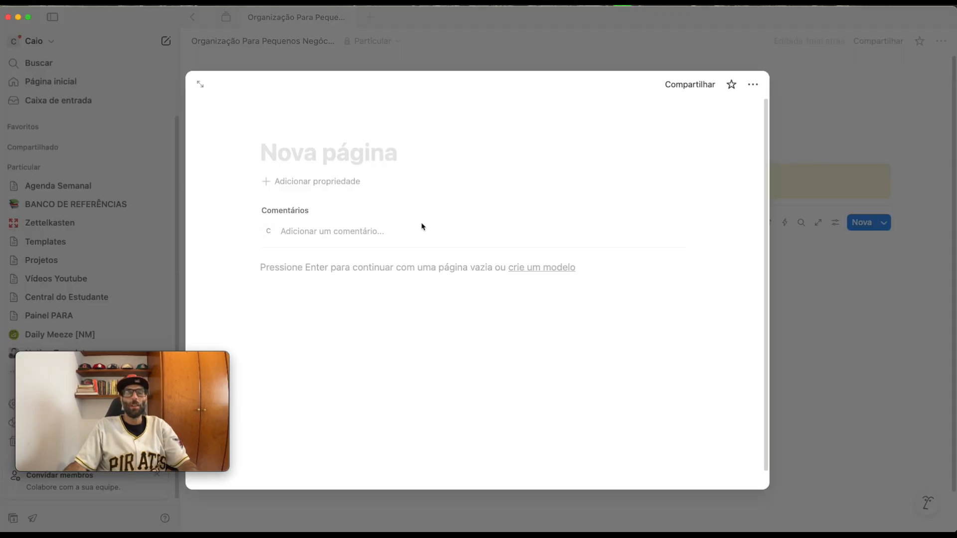
pyautogui.write('#3.')
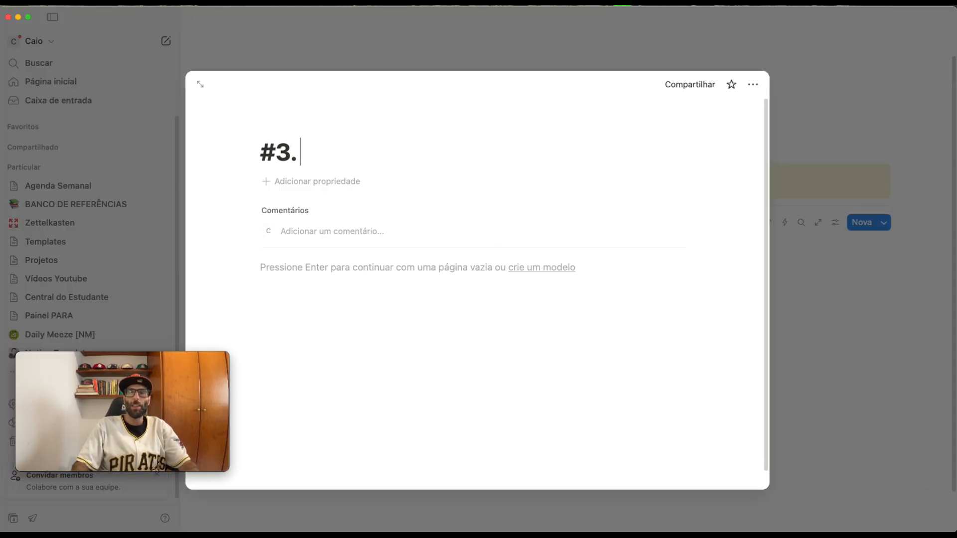
pyautogui.write(' Documentos')
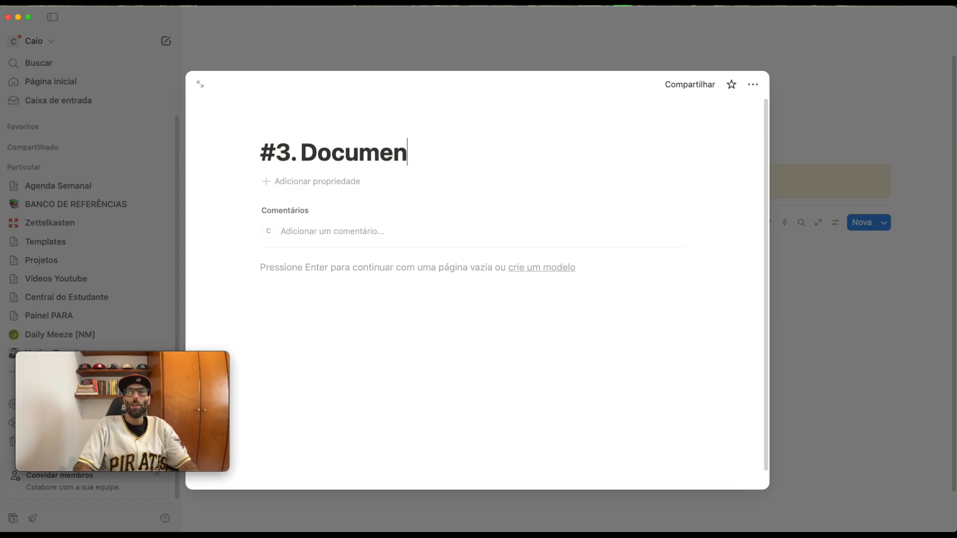
pyautogui.click(882, 284)
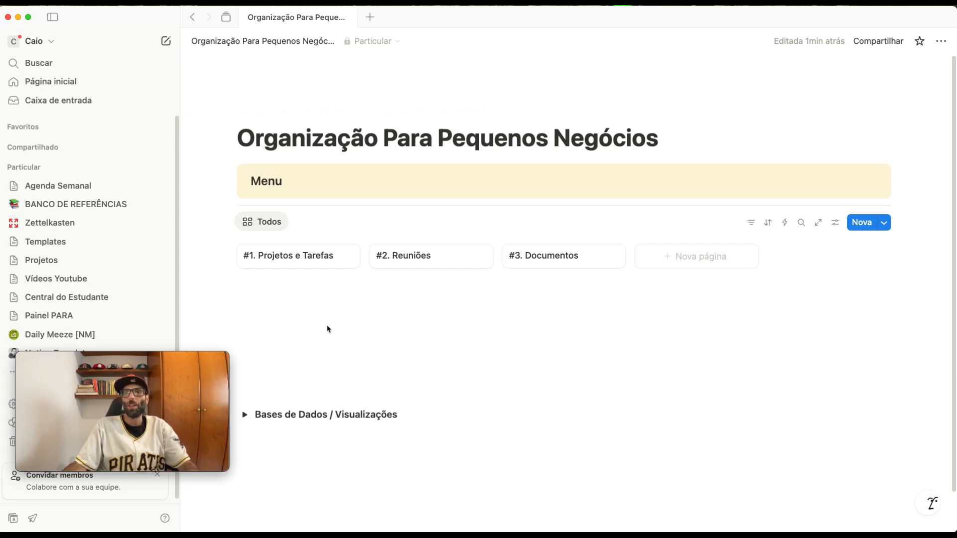
# Step: Insert a divider in the first empty block directly below the menu gallery
pyautogui.click(306, 284)
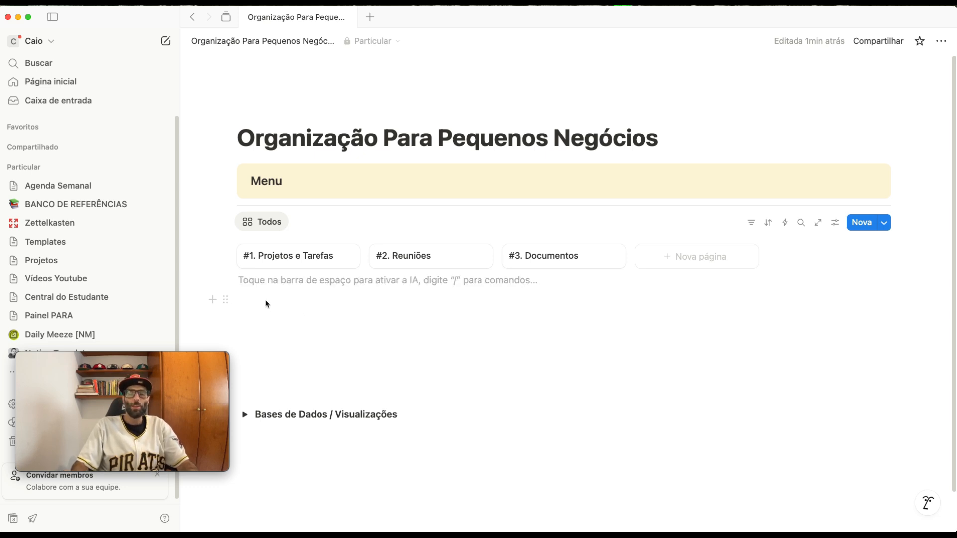
pyautogui.write('---')
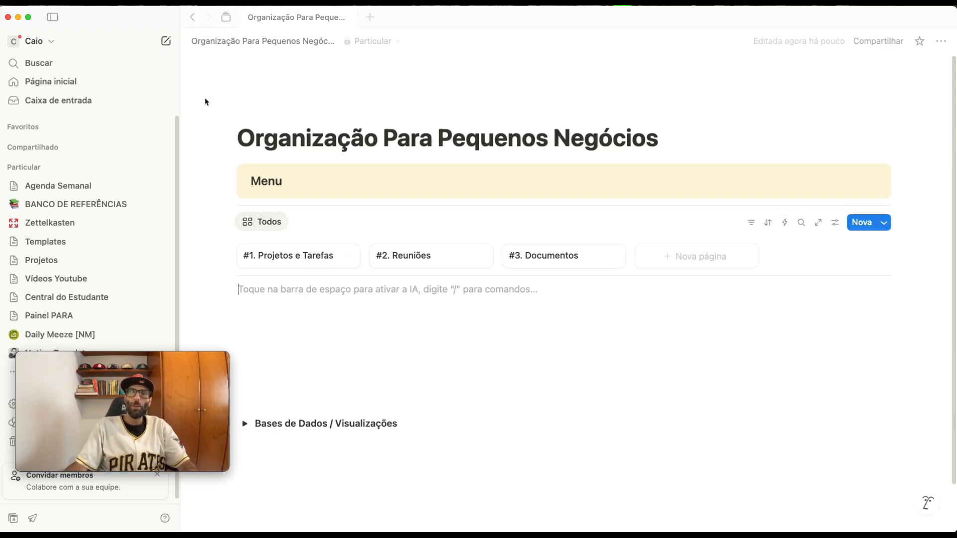
# Step: Duplicate the "Menu" callout together with its divider and move the copies below the gallery's lower divider
pyautogui.moveTo(223, 153); pyautogui.dragTo(279, 211)
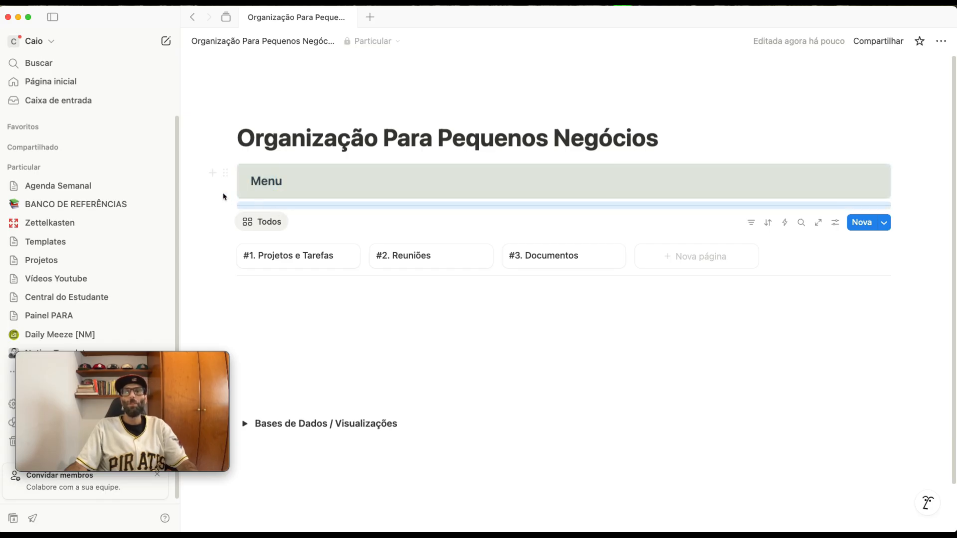
pyautogui.click(225, 175)
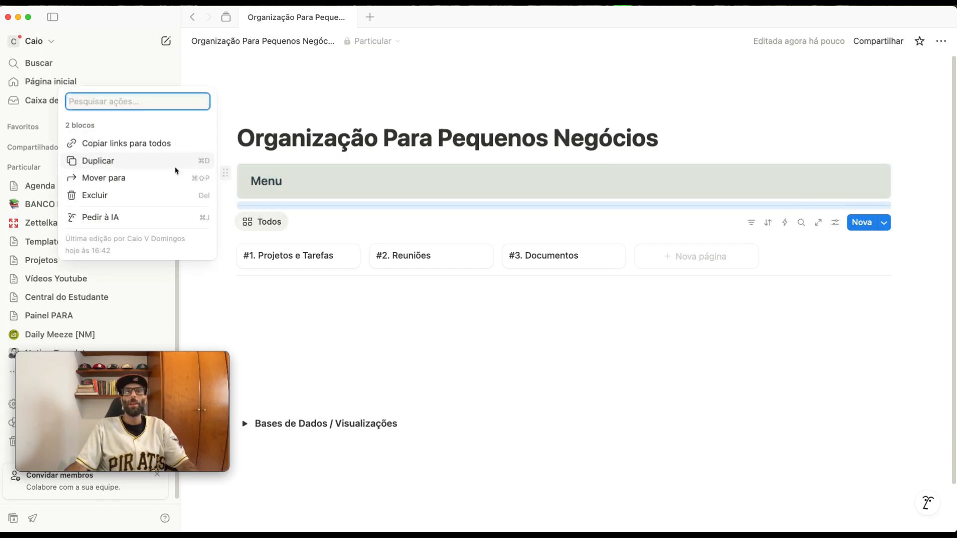
pyautogui.click(152, 162)
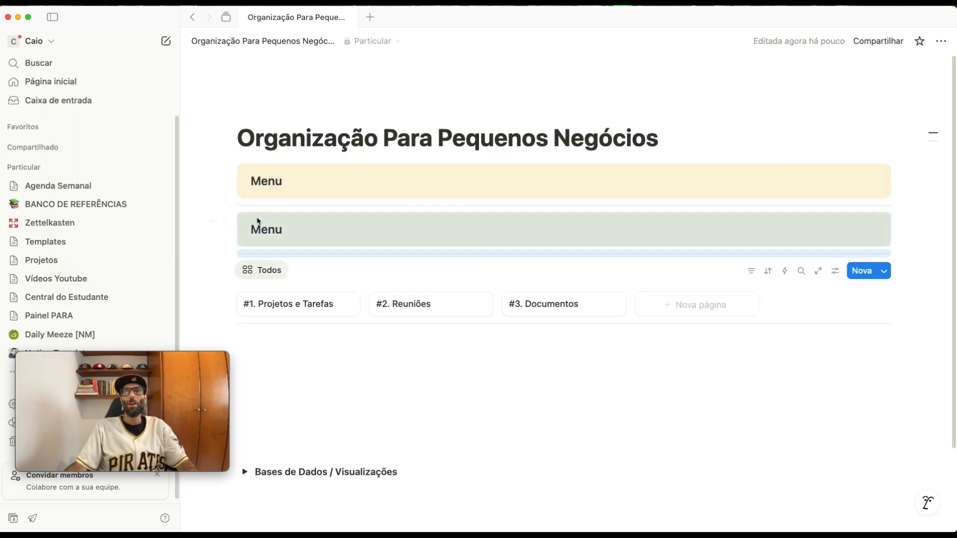
pyautogui.moveTo(222, 224); pyautogui.dragTo(238, 333)
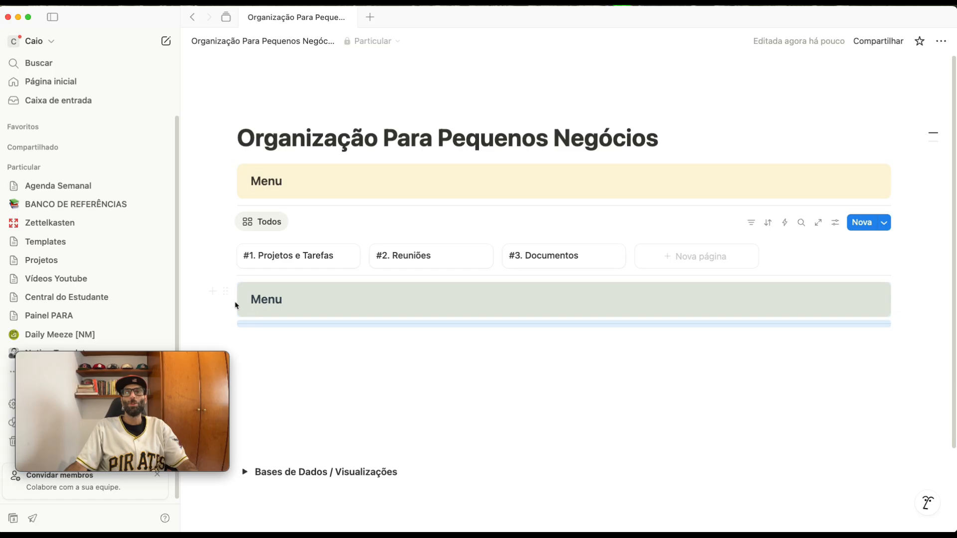
# Step: Hide the sidebar and change the copied "Menu" callout's heading to "Projetos"
pyautogui.click(57, 22)
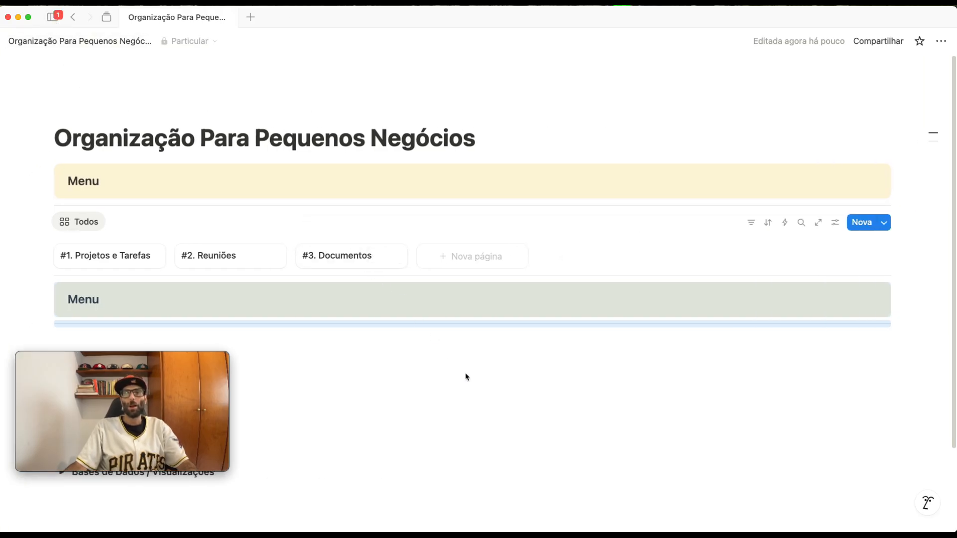
pyautogui.scroll(-3, 439, 364)
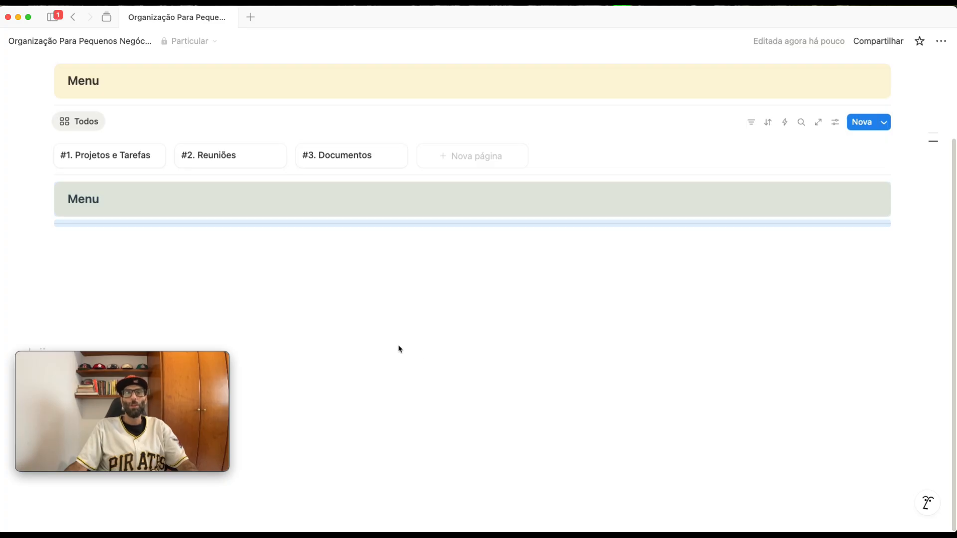
pyautogui.click(73, 242)
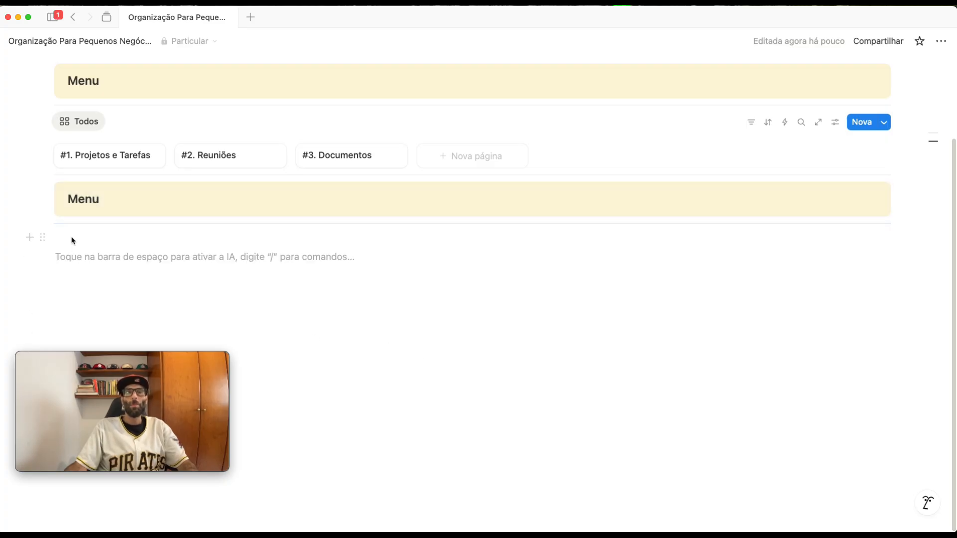
pyautogui.doubleClick(95, 205)
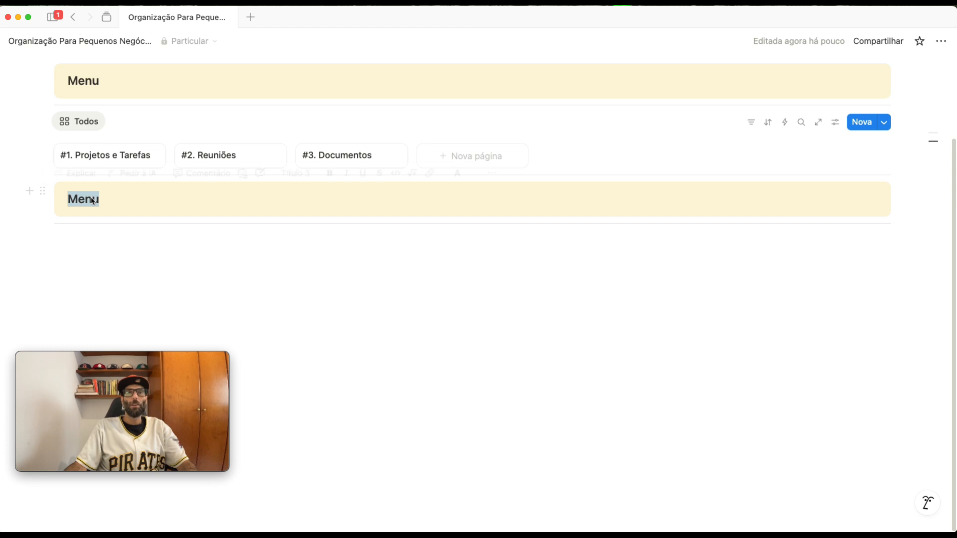
pyautogui.write('Projetos')
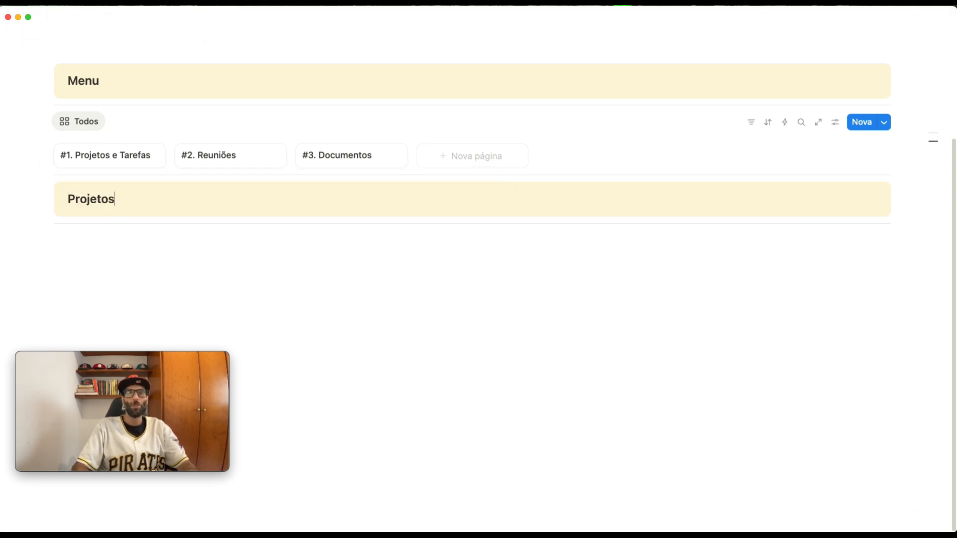
pyautogui.press('Return')
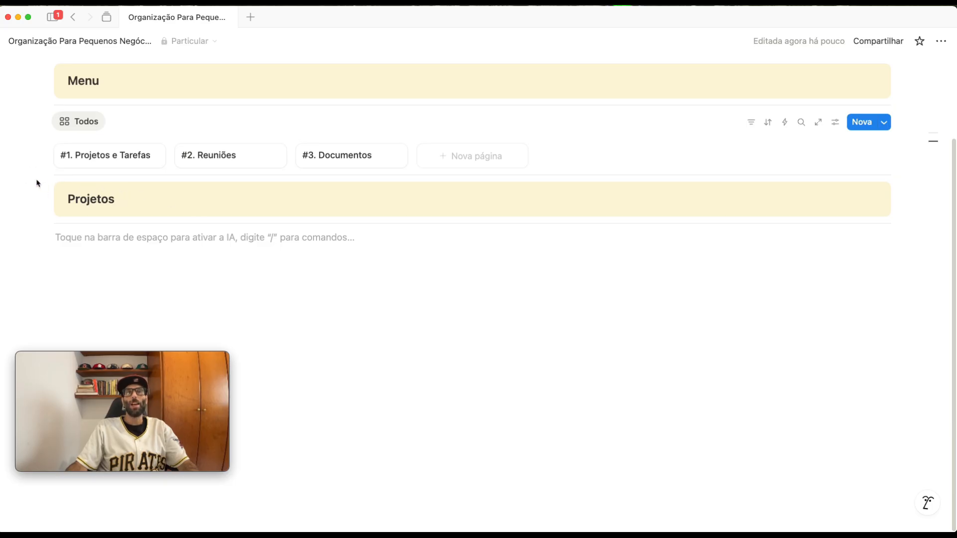
# Step: Duplicate the "Projetos" callout with its divider and change the copy's heading to "Documentos"
pyautogui.moveTo(36, 181); pyautogui.dragTo(111, 227)
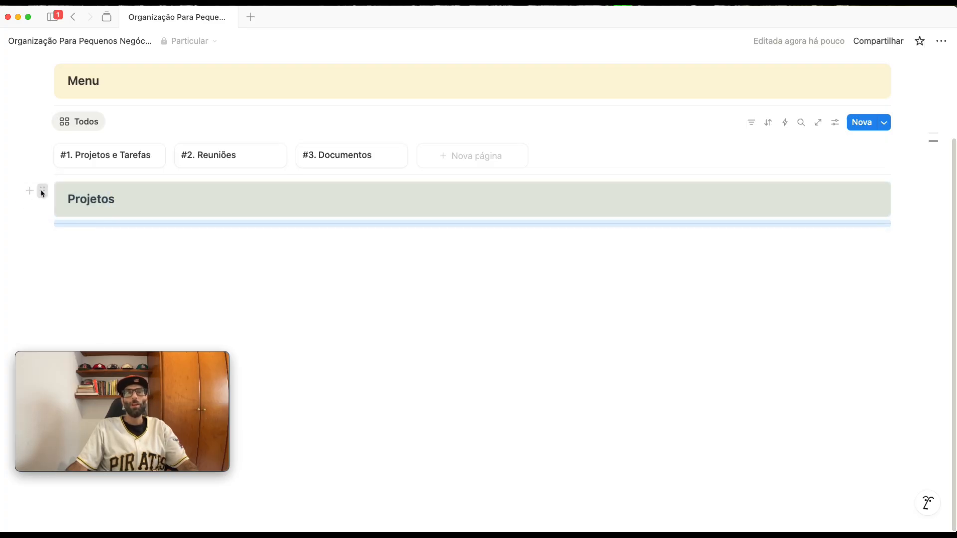
pyautogui.click(42, 191)
pyautogui.click(92, 180)
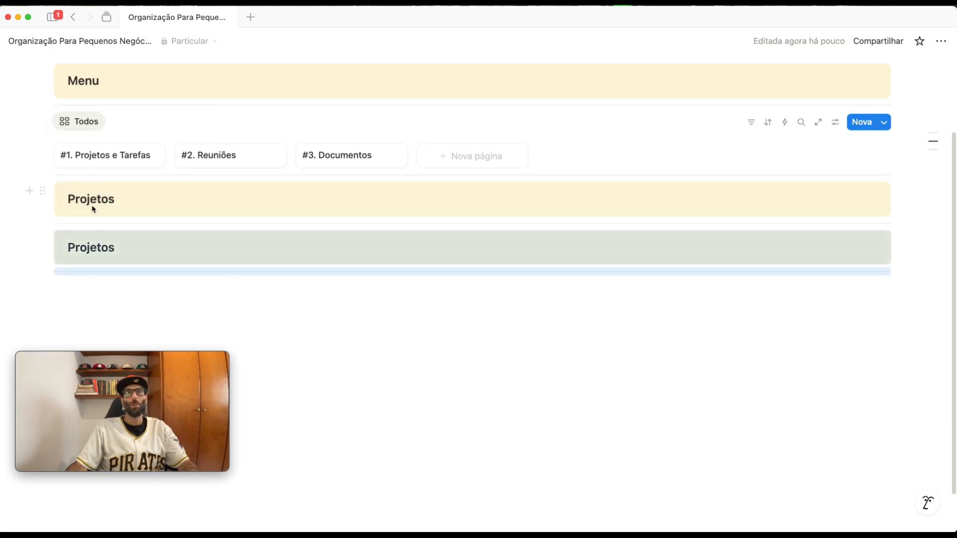
pyautogui.doubleClick(92, 246)
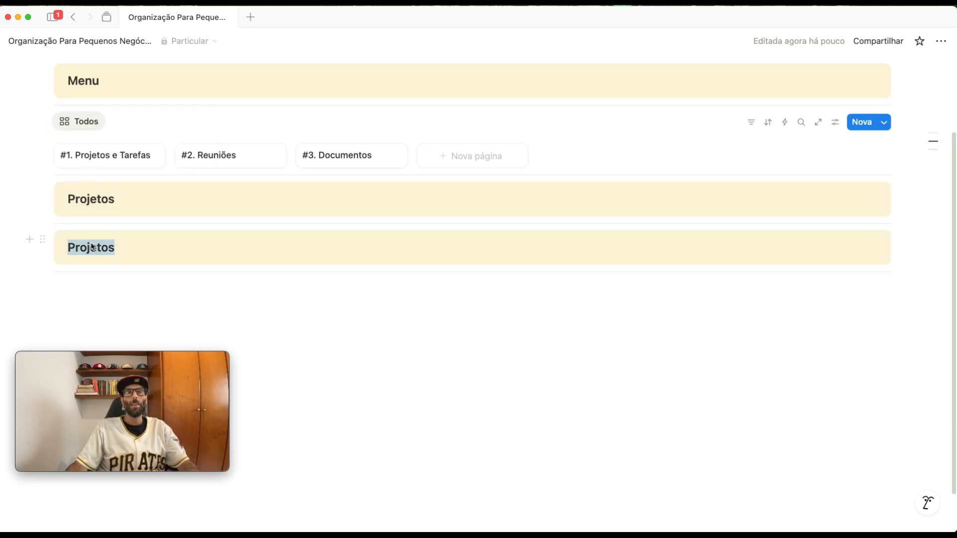
pyautogui.write('Documentos')
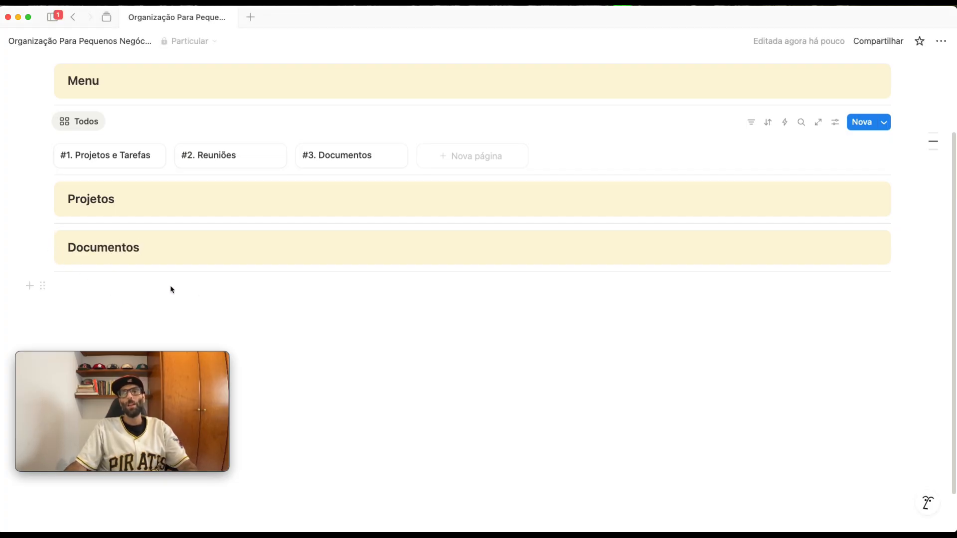
# Step: Duplicate the "Documentos" callout together with its divider and change the copy's heading to "Reuniões"
pyautogui.doubleClick(84, 256)
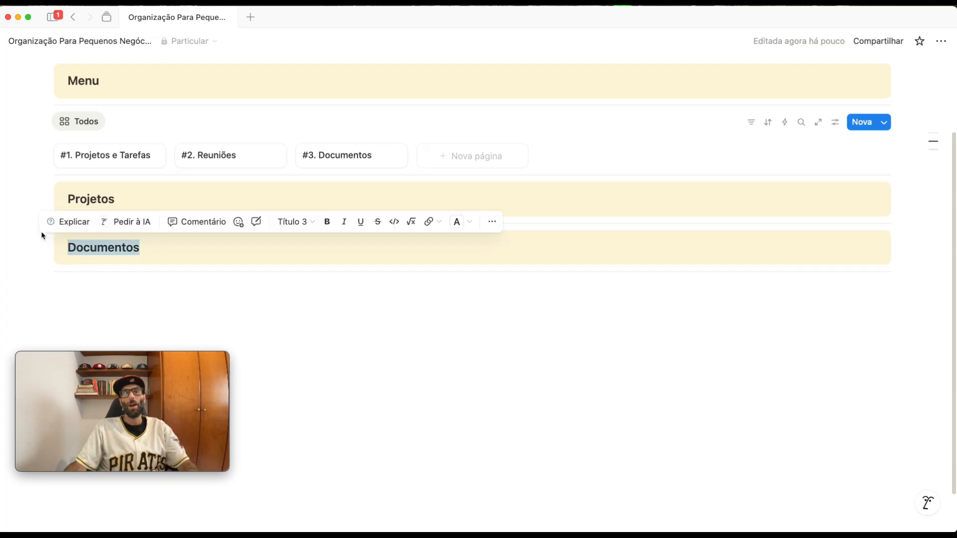
pyautogui.moveTo(1, 200)
pyautogui.click(657, 131)
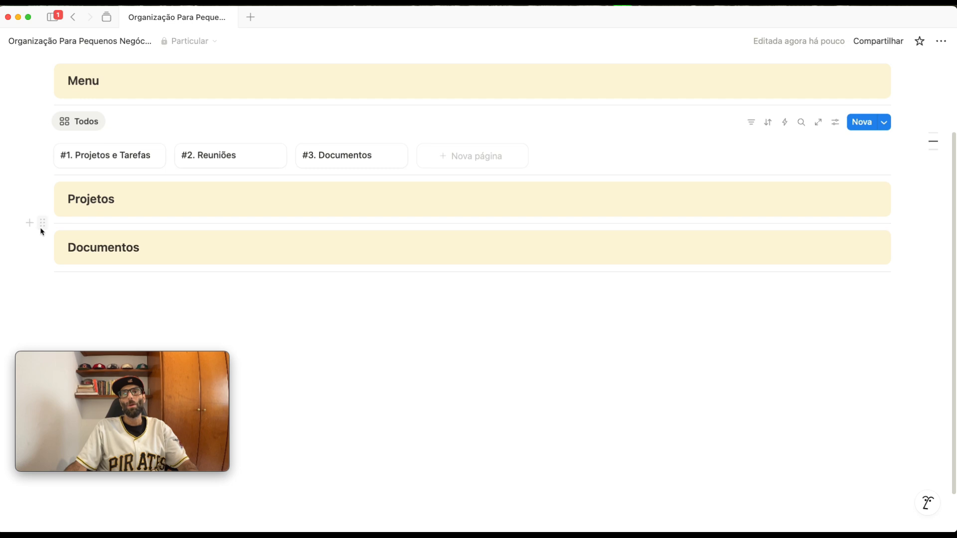
pyautogui.moveTo(40, 233); pyautogui.dragTo(95, 272)
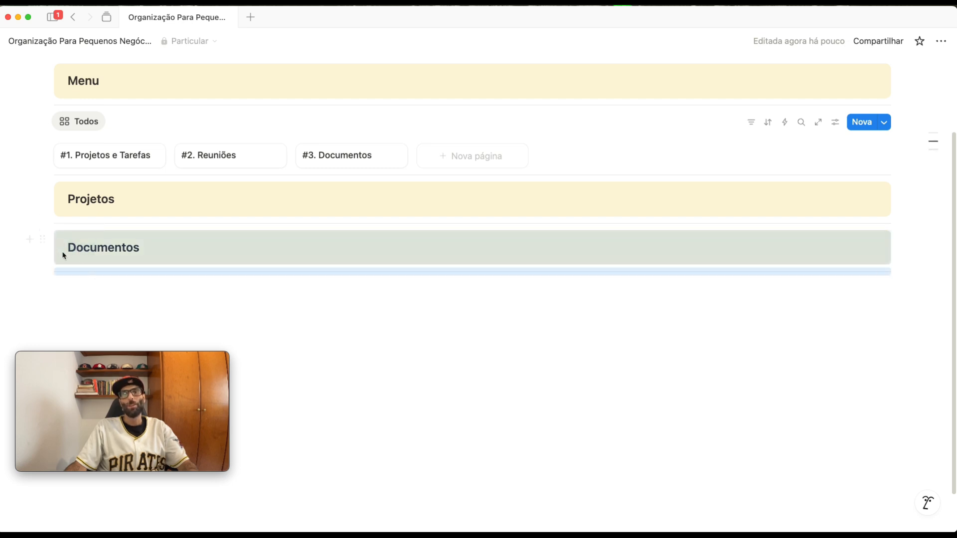
pyautogui.click(40, 241)
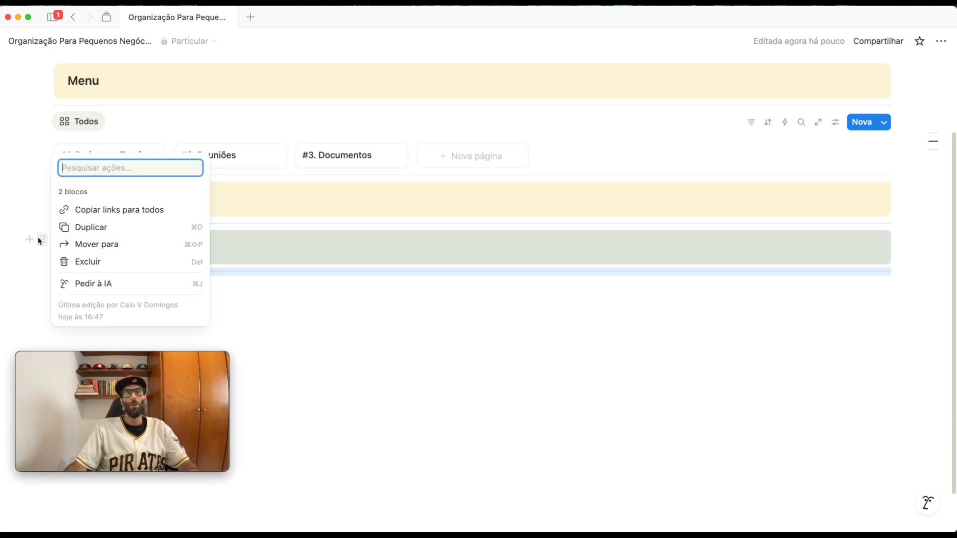
pyautogui.click(94, 228)
pyautogui.press('Return')
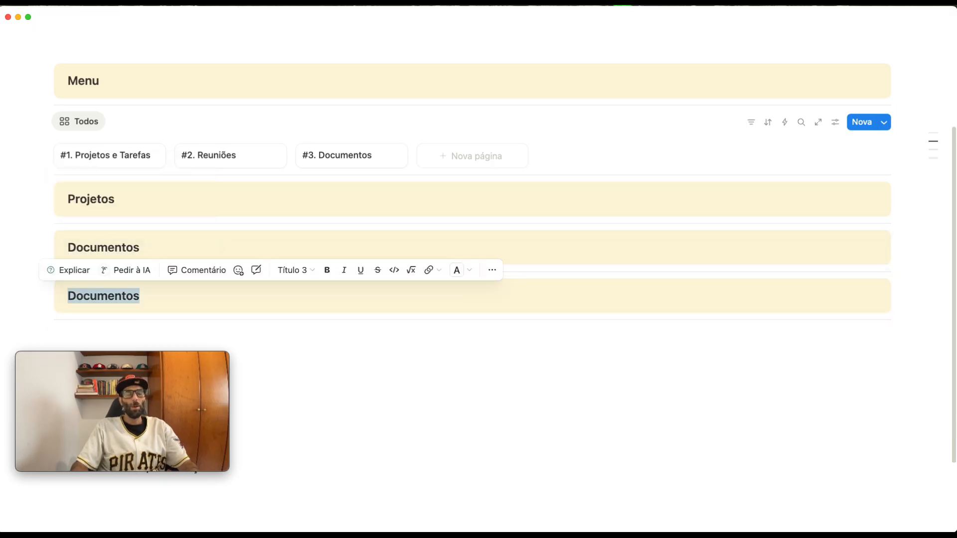
pyautogui.write('Reuniões')
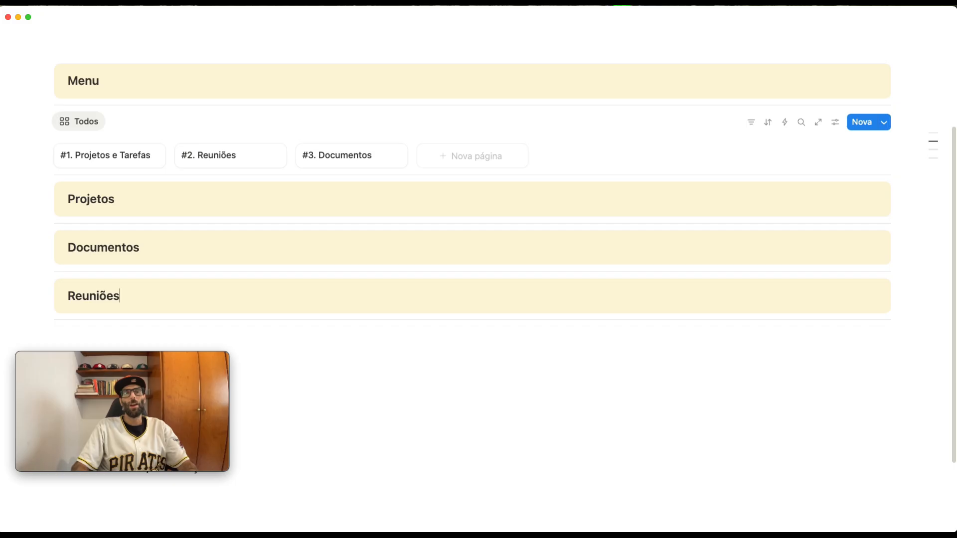
pyautogui.click(231, 329)
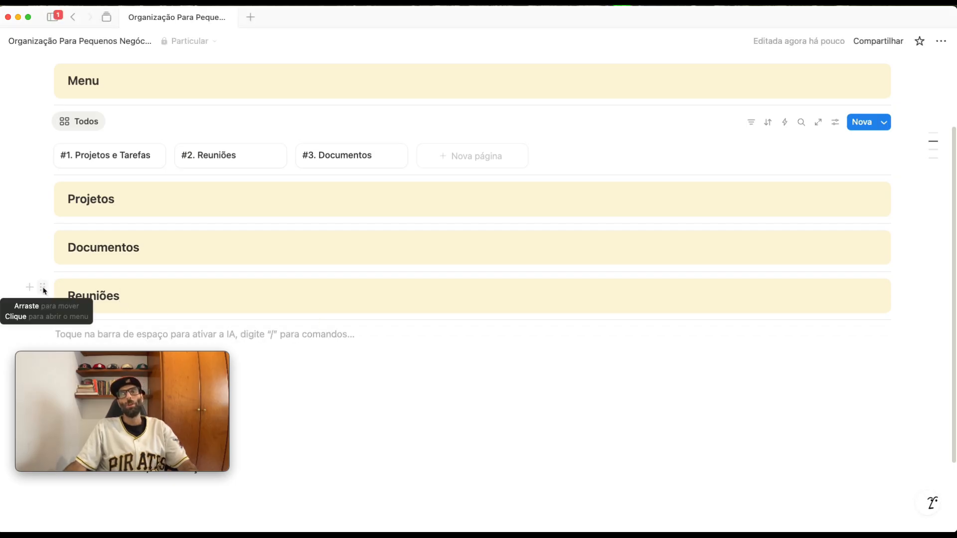
# Step: Place the "Reuniões" callout in a column beside "Documentos" and arrange the dividers so one sits under each callout
pyautogui.moveTo(43, 290); pyautogui.dragTo(900, 252)
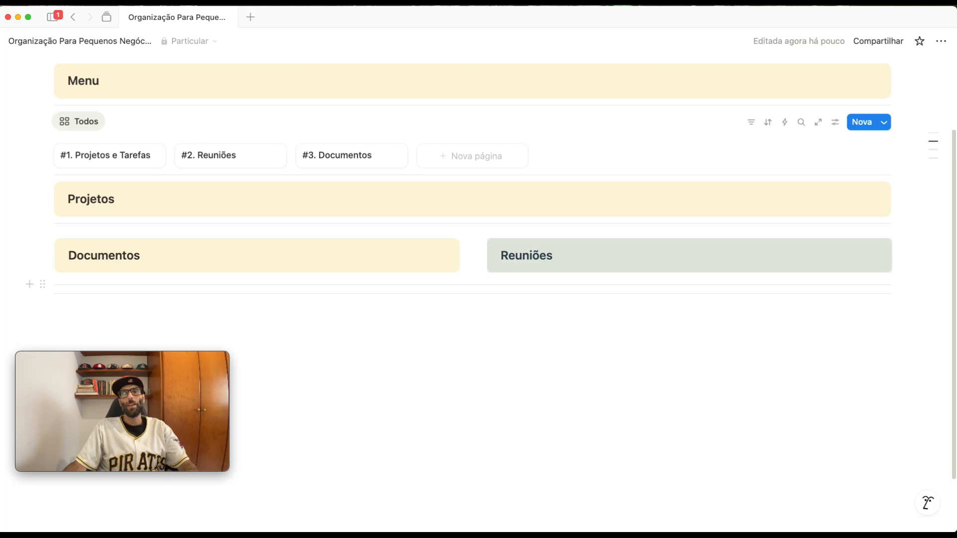
pyautogui.moveTo(42, 284); pyautogui.dragTo(522, 281)
pyautogui.click(357, 319)
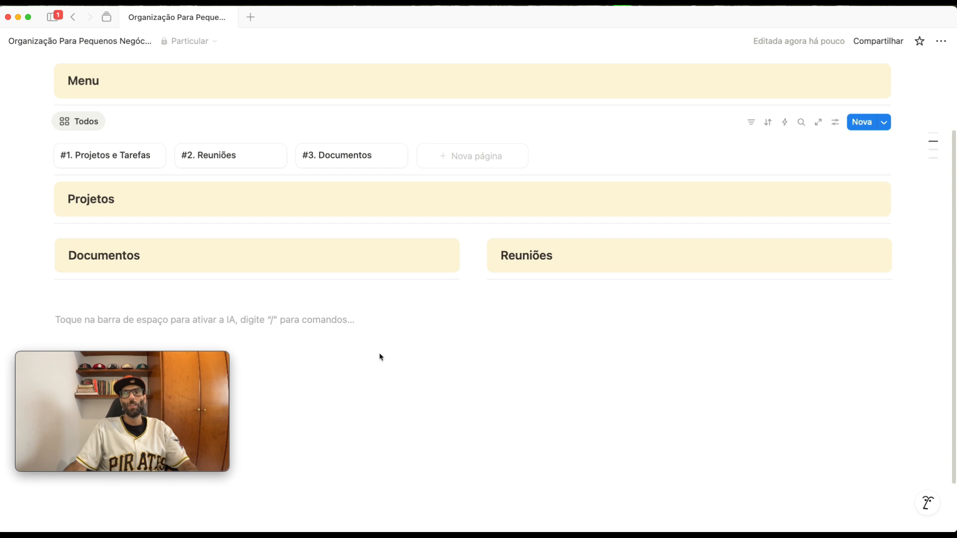
# Step: Expand the "Bases de Dados / Visualizações" toggle below the callout sections
pyautogui.scroll(3, 379, 358)
pyautogui.scroll(-4, 379, 358)
pyautogui.scroll(-2, 379, 356)
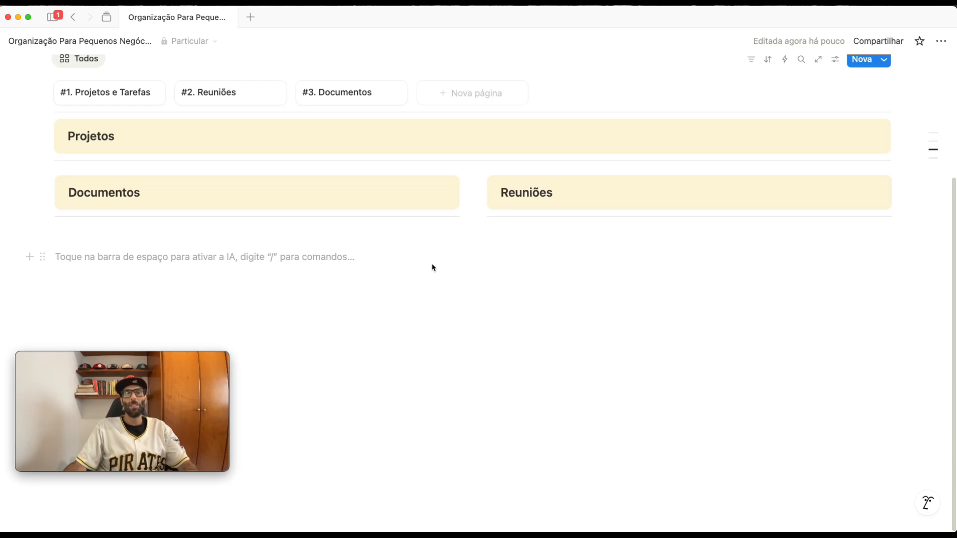
pyautogui.moveTo(161, 362)
pyautogui.moveTo(161, 362); pyautogui.dragTo(598, 361)
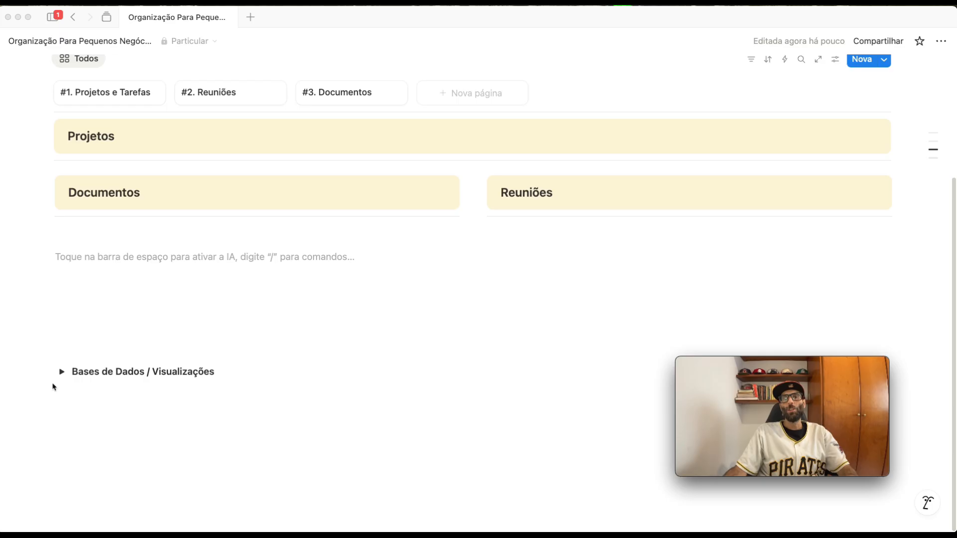
pyautogui.click(62, 372)
pyautogui.click(61, 373)
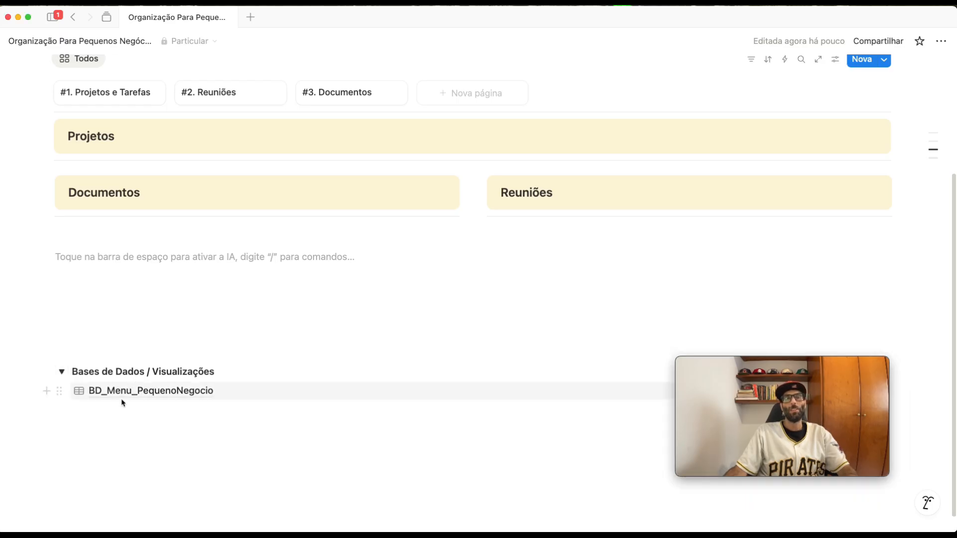
# Step: Add a new empty full-page database inside the toggle, directly below BD_Menu_PequenoNegocio
pyautogui.click(88, 410)
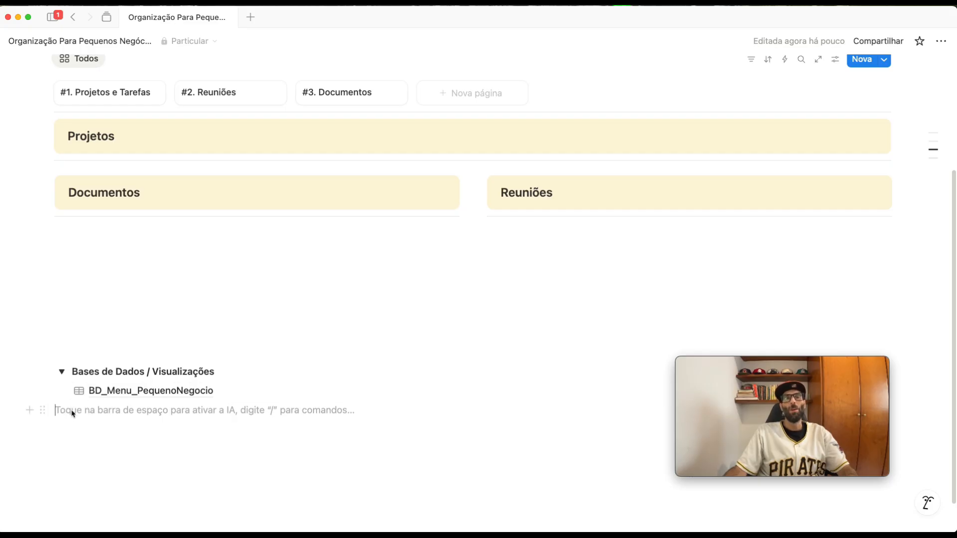
pyautogui.click(46, 393)
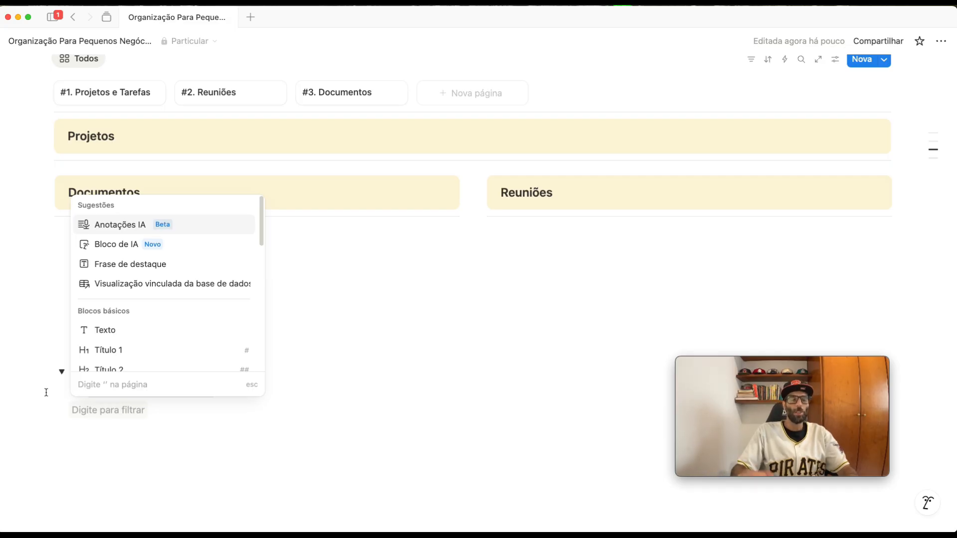
pyautogui.write('base')
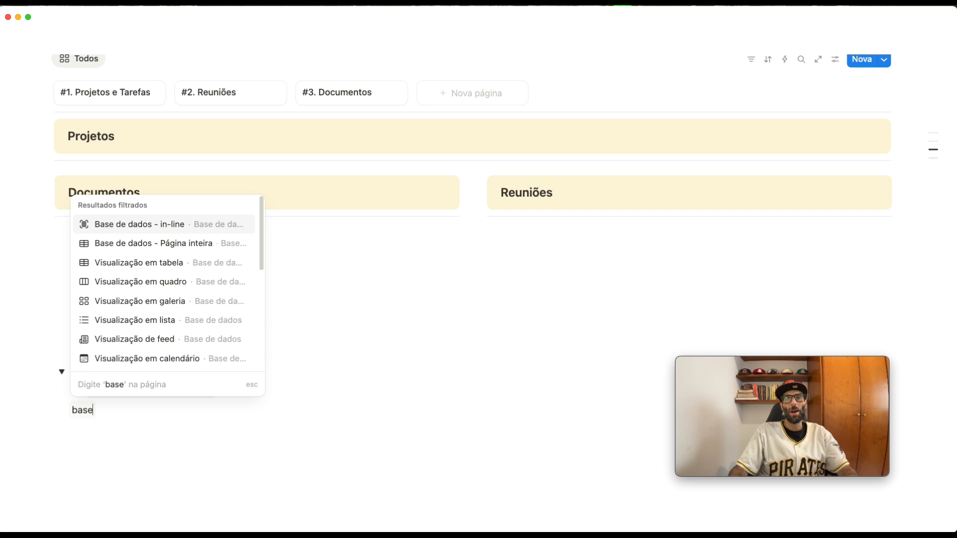
pyautogui.click(190, 247)
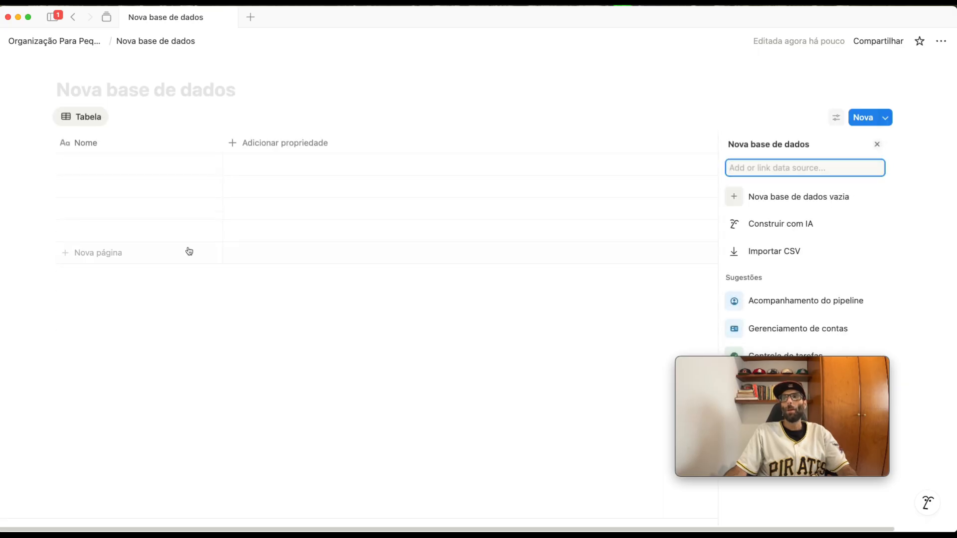
pyautogui.moveTo(776, 367); pyautogui.dragTo(164, 389)
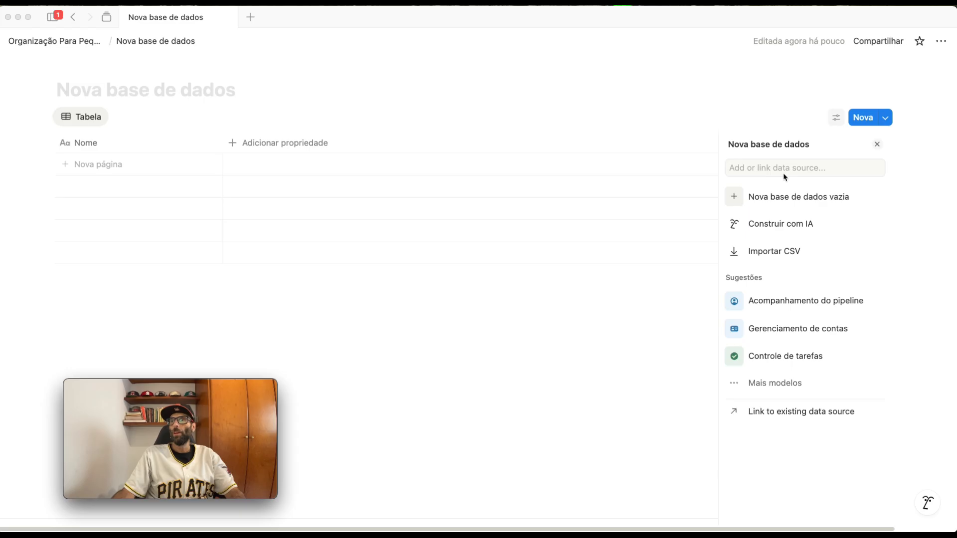
pyautogui.click(489, 274)
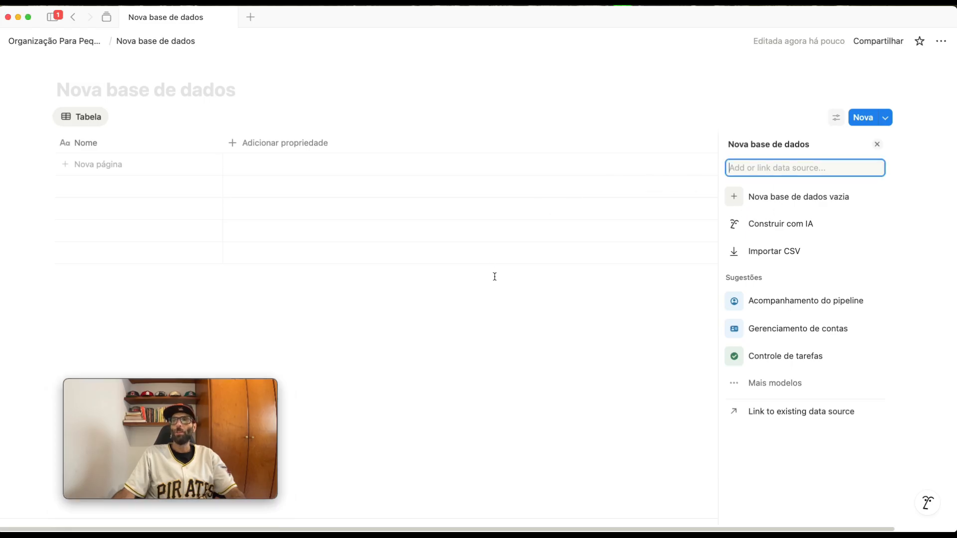
pyautogui.click(772, 200)
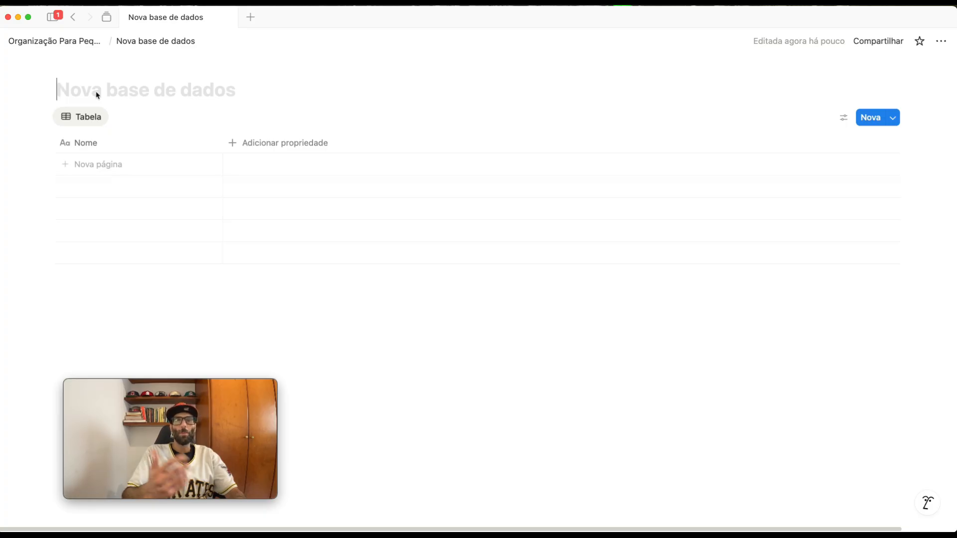
# Step: Name the new database "BD_Projetos_PequenosNegocios"
pyautogui.write('B')
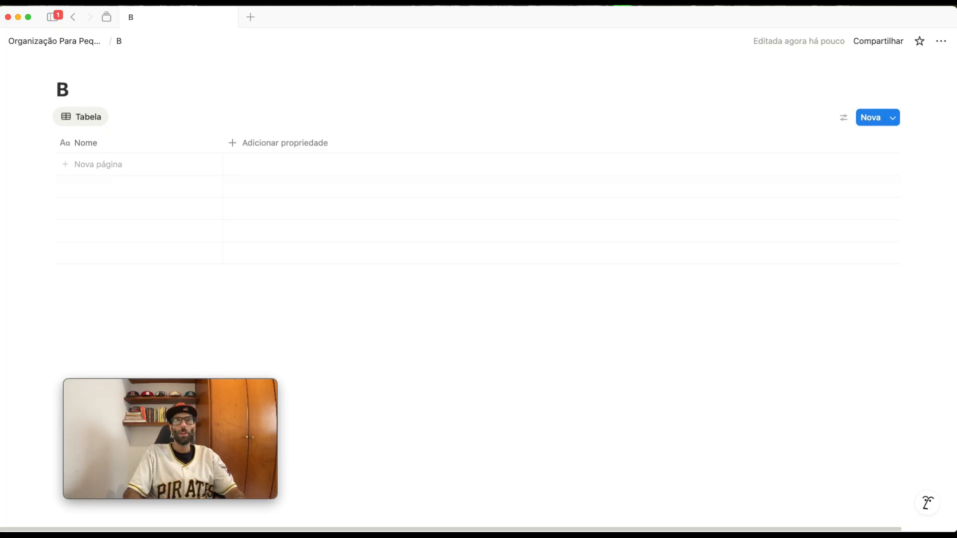
pyautogui.write('D_Proje')
pyautogui.press('BackSpace')
pyautogui.write('jetos_{Pesue')
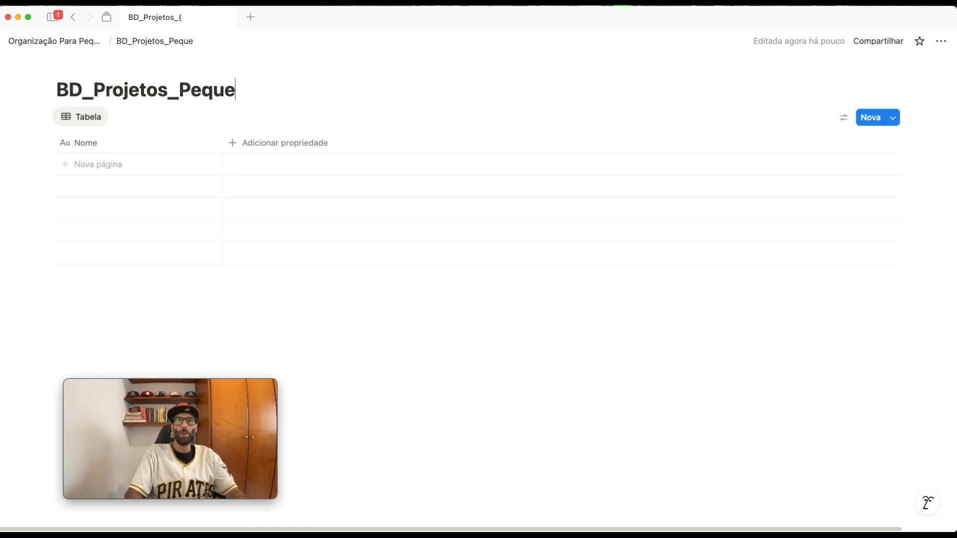
pyautogui.write('nosNegocios')
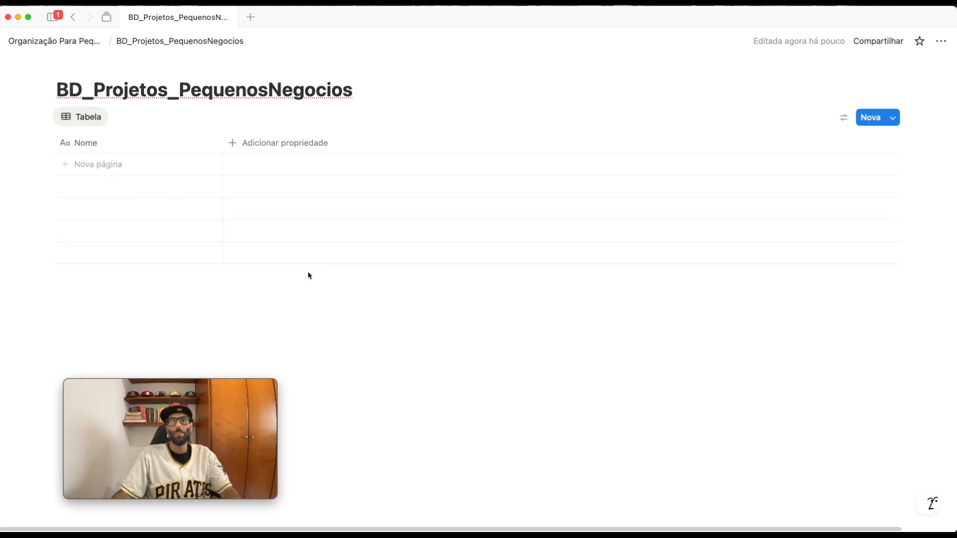
# Step: Compare the database names on the main page, rename the projects database to "BD_Projetos_PequenoNegocio", and return to the main page
pyautogui.click(70, 44)
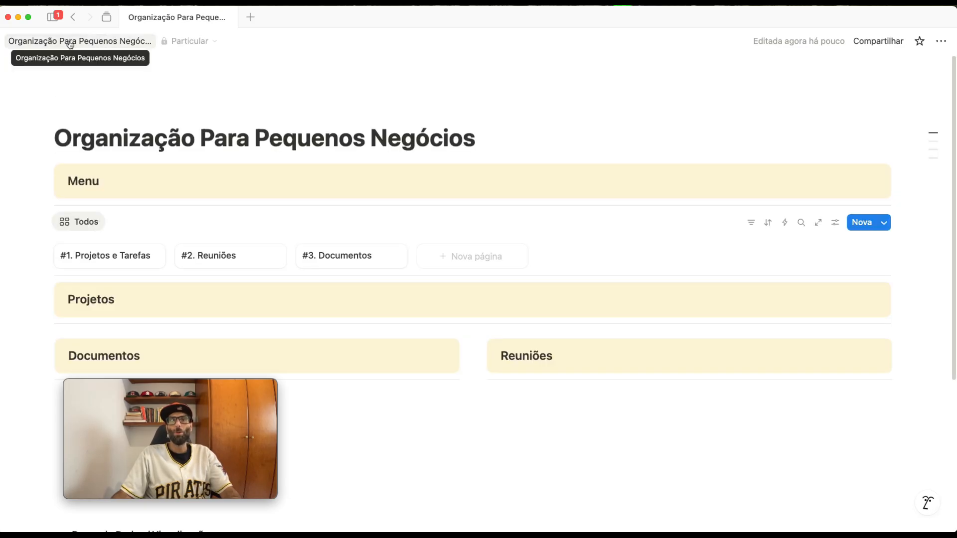
pyautogui.scroll(-5, 312, 282)
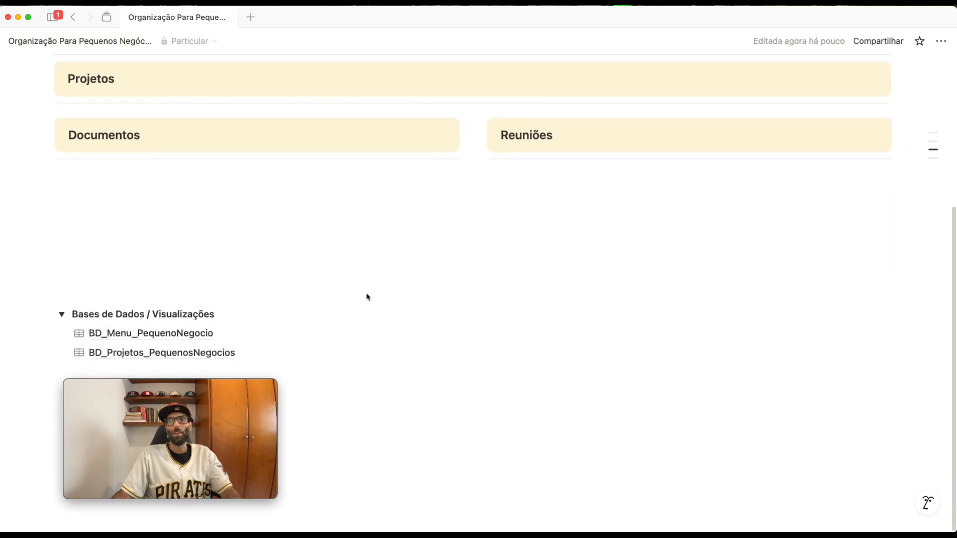
pyautogui.click(185, 354)
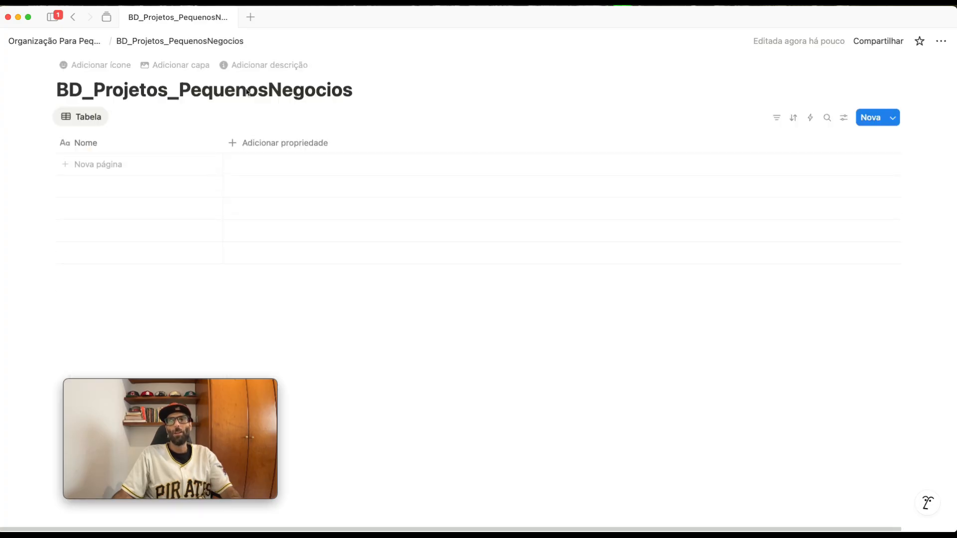
pyautogui.press('BackSpace')
pyautogui.click(343, 95)
pyautogui.press('BackSpace')
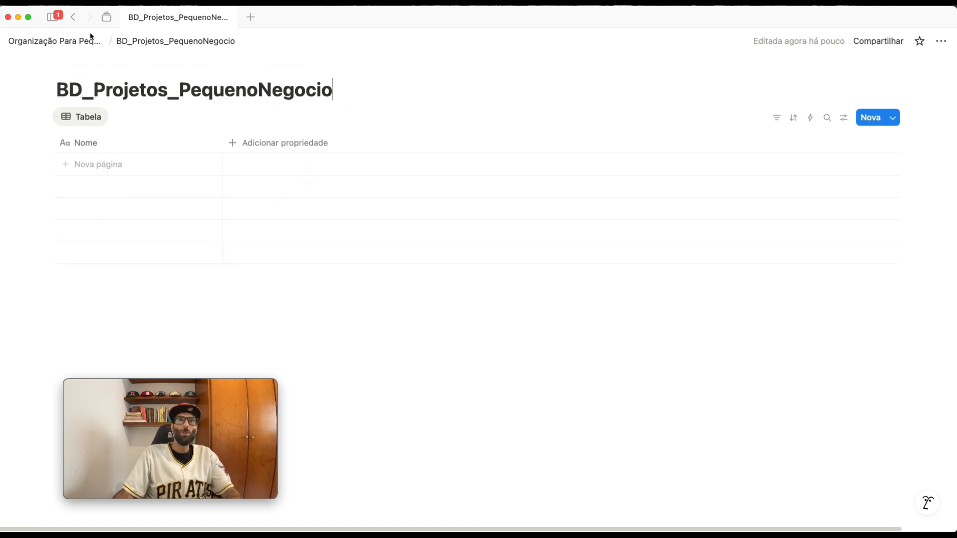
pyautogui.click(75, 41)
# Step: Add another empty full-page database inside the toggle, directly below BD_Projetos_PequenoNegocio
pyautogui.scroll(-5, 366, 347)
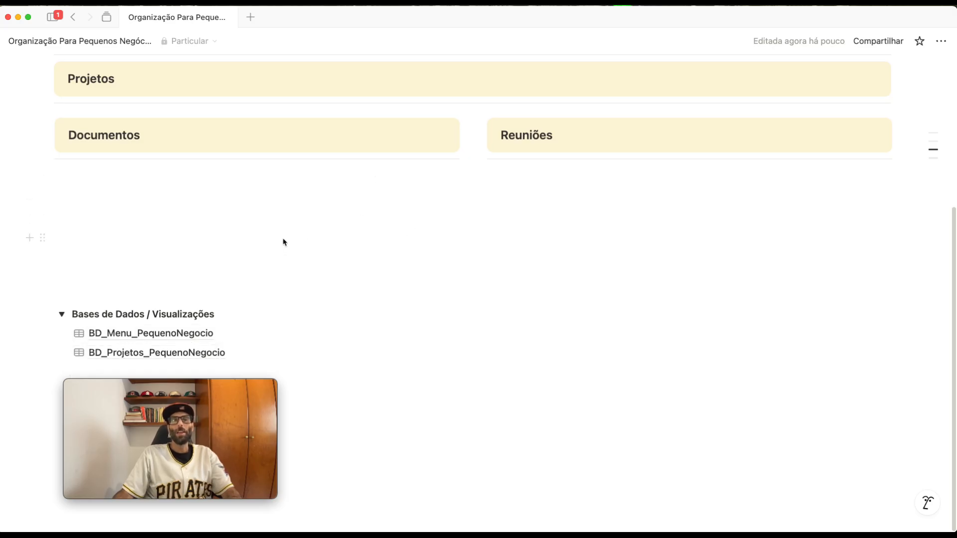
pyautogui.moveTo(220, 389); pyautogui.dragTo(849, 390)
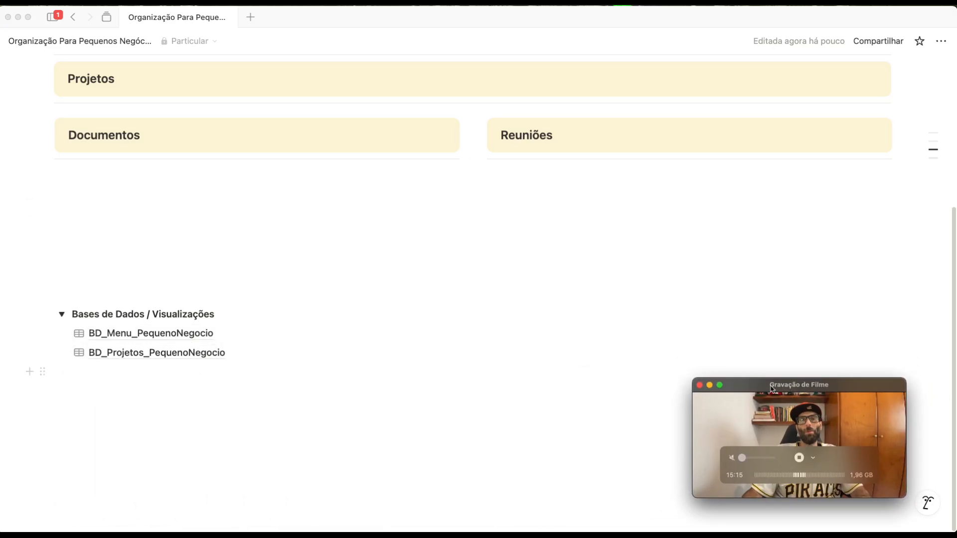
pyautogui.click(100, 375)
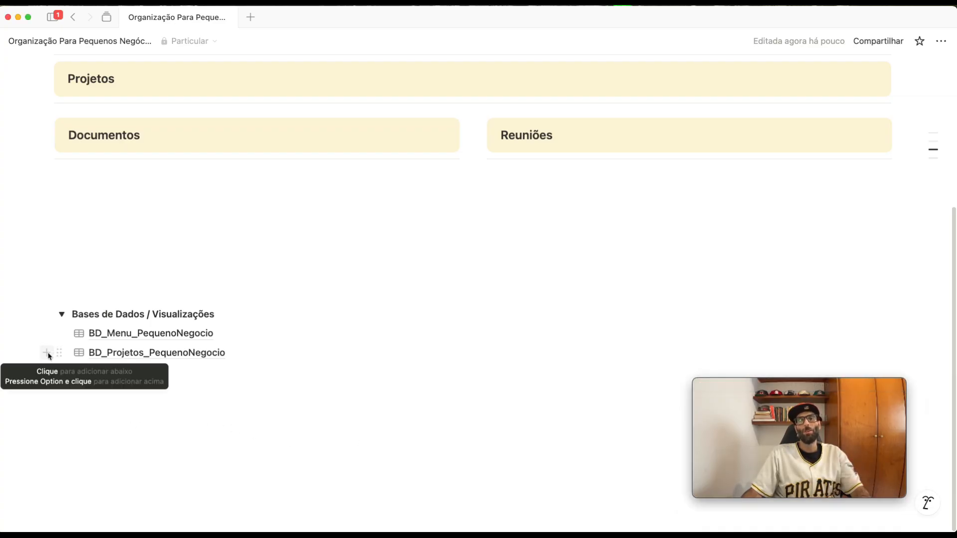
pyautogui.click(47, 354)
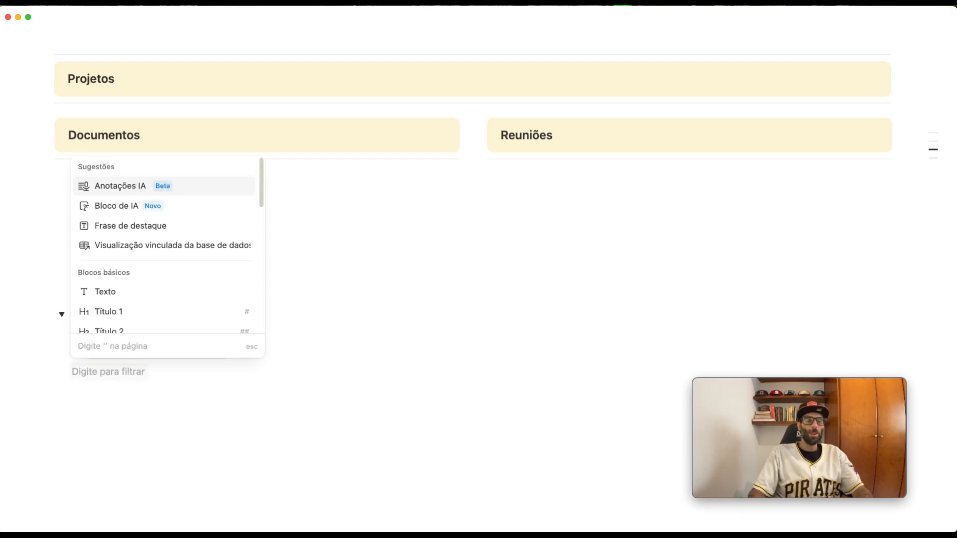
pyautogui.write('base')
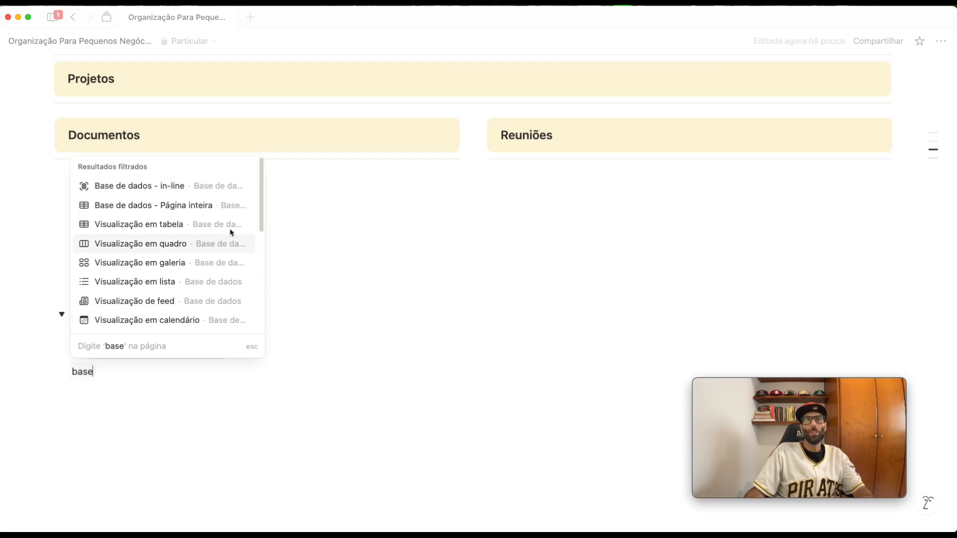
pyautogui.click(185, 205)
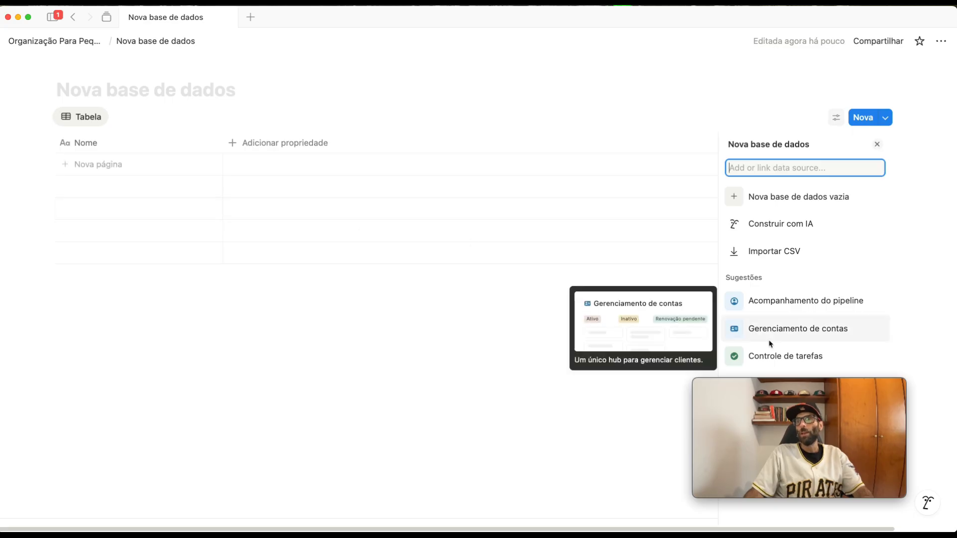
pyautogui.moveTo(777, 389); pyautogui.dragTo(135, 397)
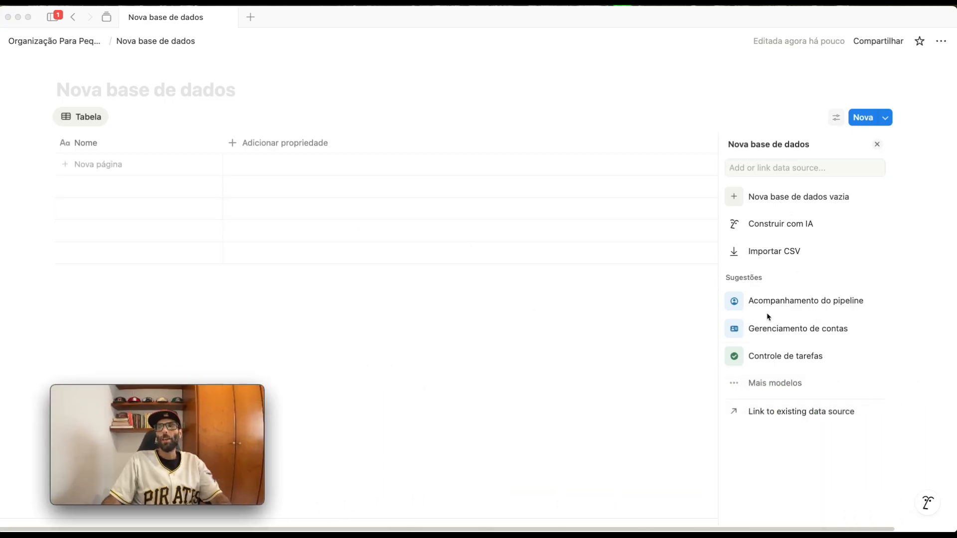
pyautogui.click(598, 331)
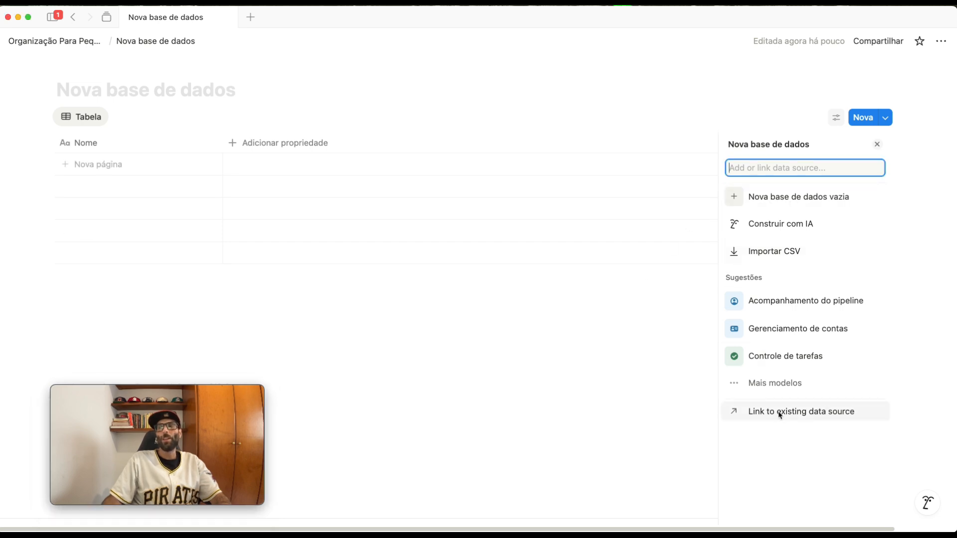
pyautogui.click(805, 199)
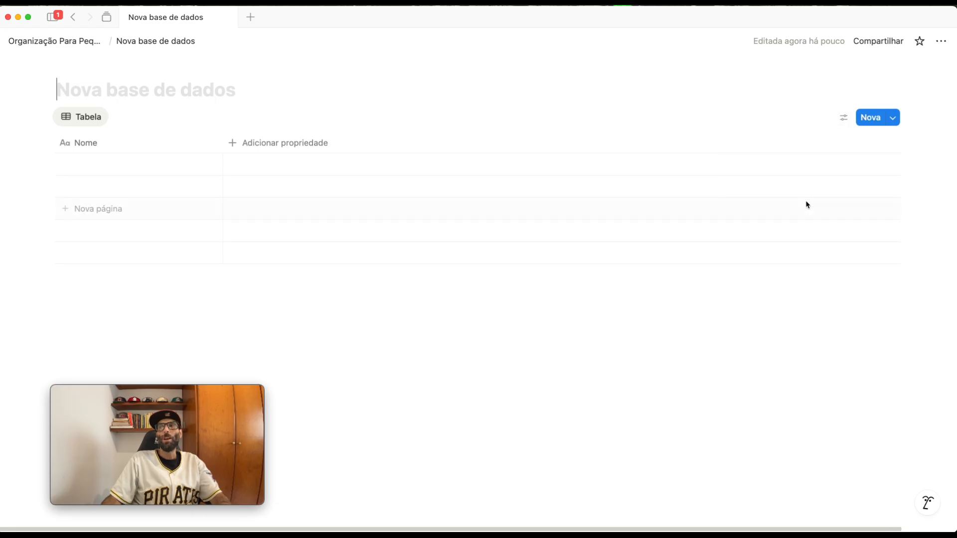
# Step: Name the new database "BD_Documentos_PequenoNegocio"
pyautogui.click(120, 97)
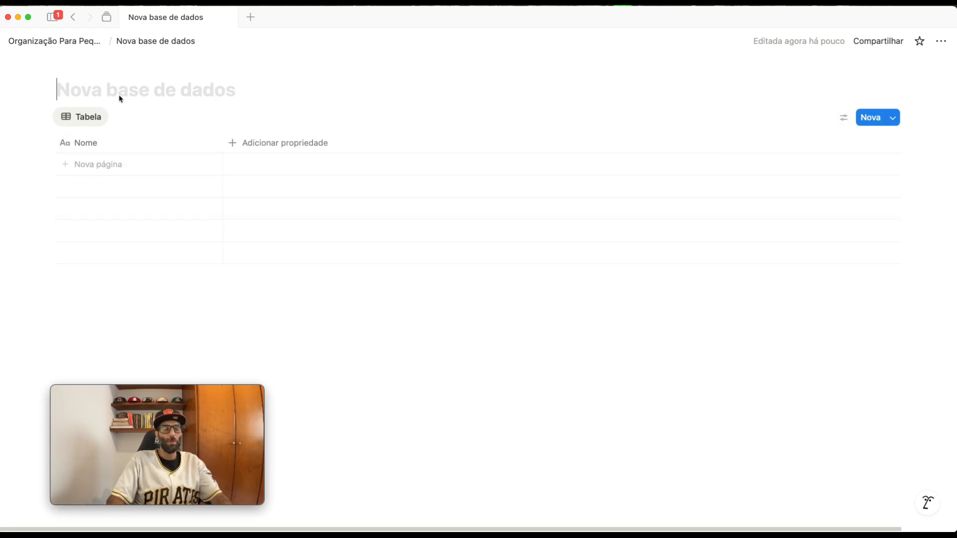
pyautogui.write('B')
pyautogui.write('D')
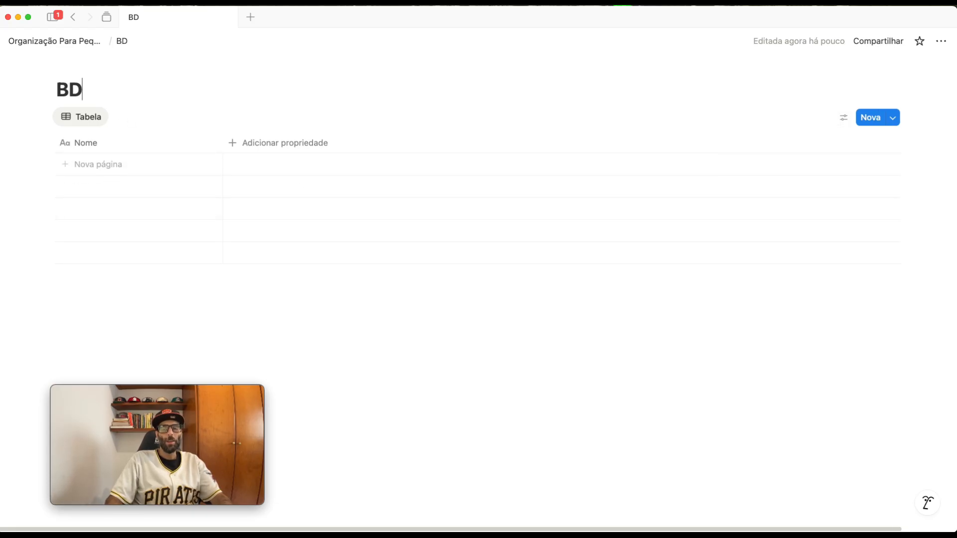
pyautogui.write('_Docume')
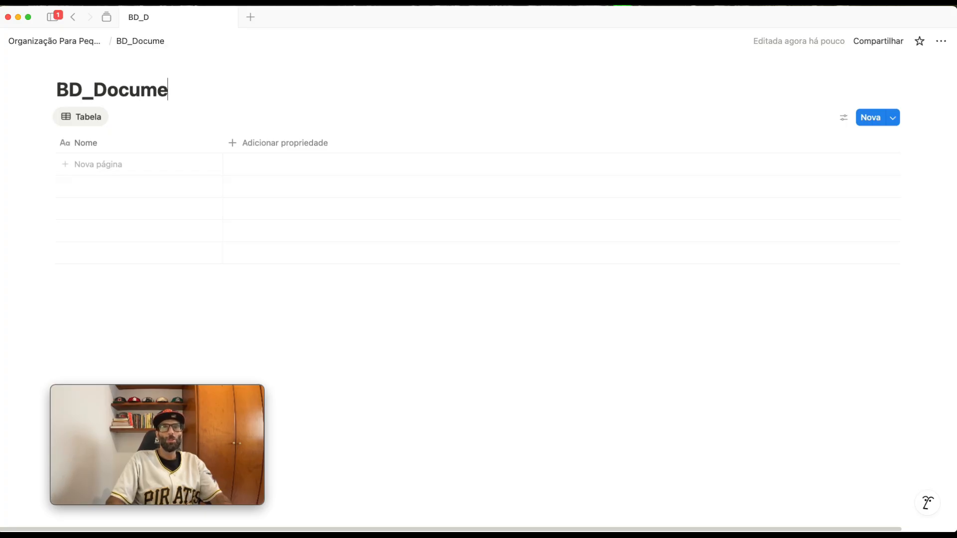
pyautogui.write('ntos_Pe')
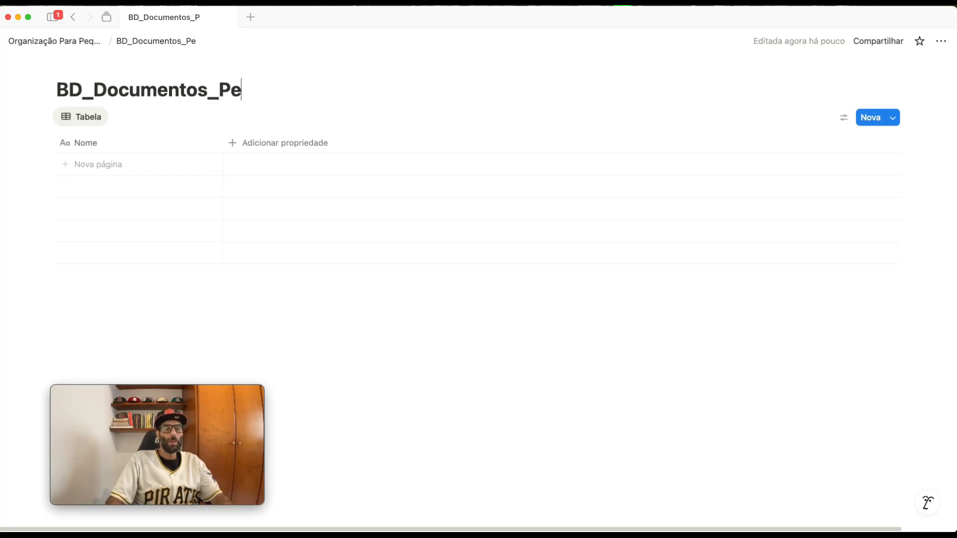
pyautogui.write('quenoNegocio')
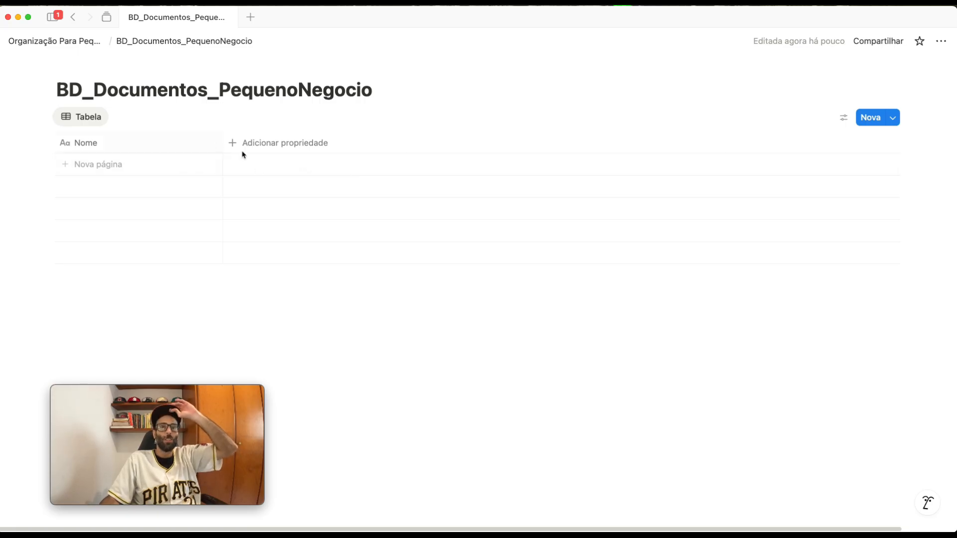
# Step: Return to the main page and add another empty full-page database inside the toggle, directly below BD_Documentos_PequenoNegocio
pyautogui.click(52, 42)
pyautogui.scroll(-10, 198, 116)
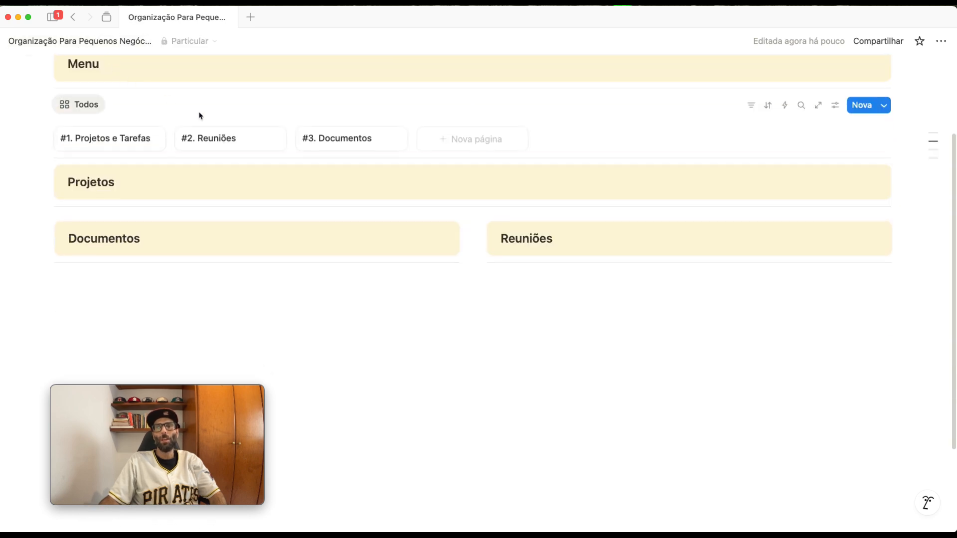
pyautogui.moveTo(188, 407)
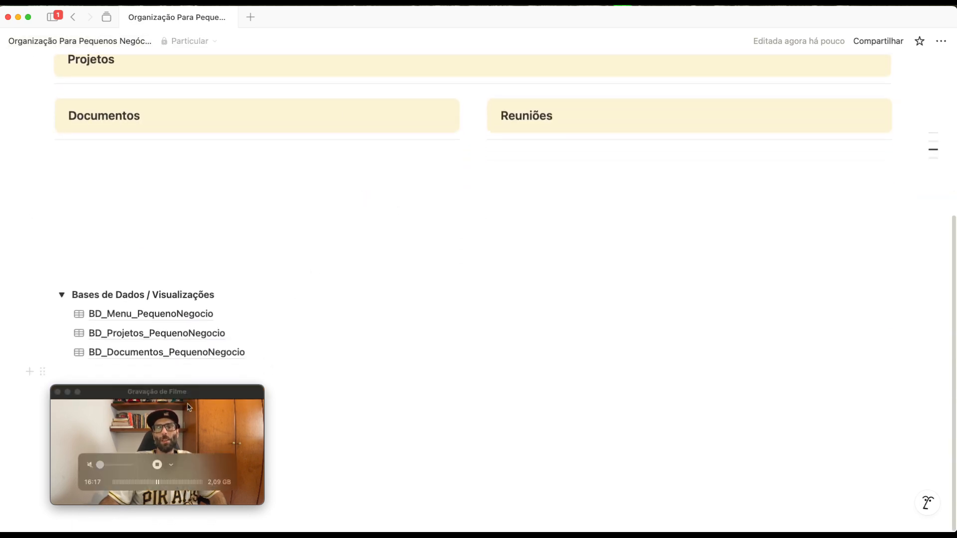
pyautogui.moveTo(188, 395); pyautogui.dragTo(345, 398)
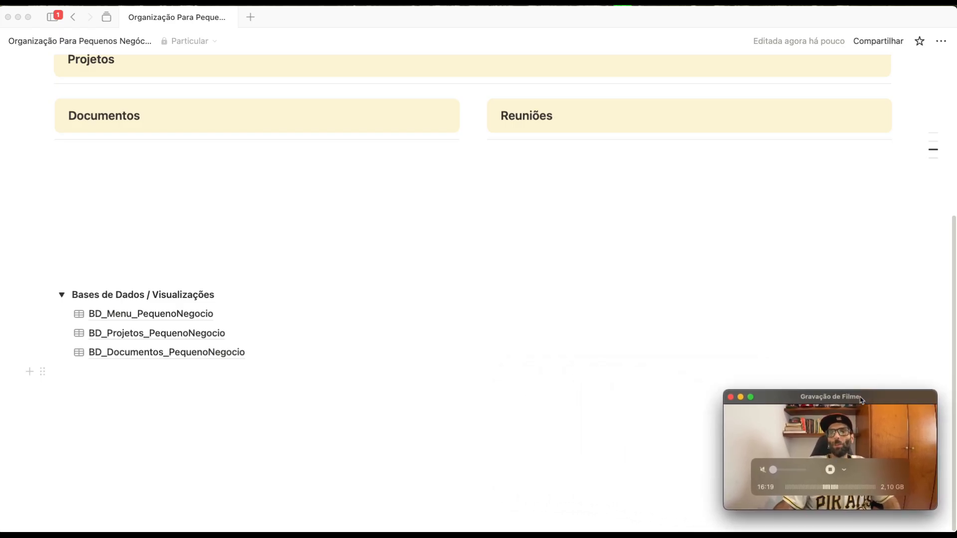
pyautogui.click(95, 370)
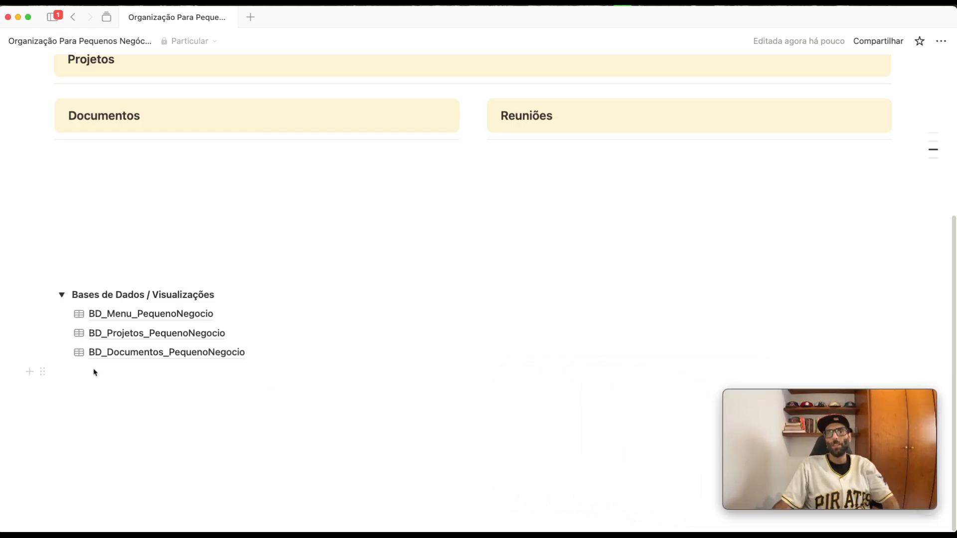
pyautogui.click(111, 373)
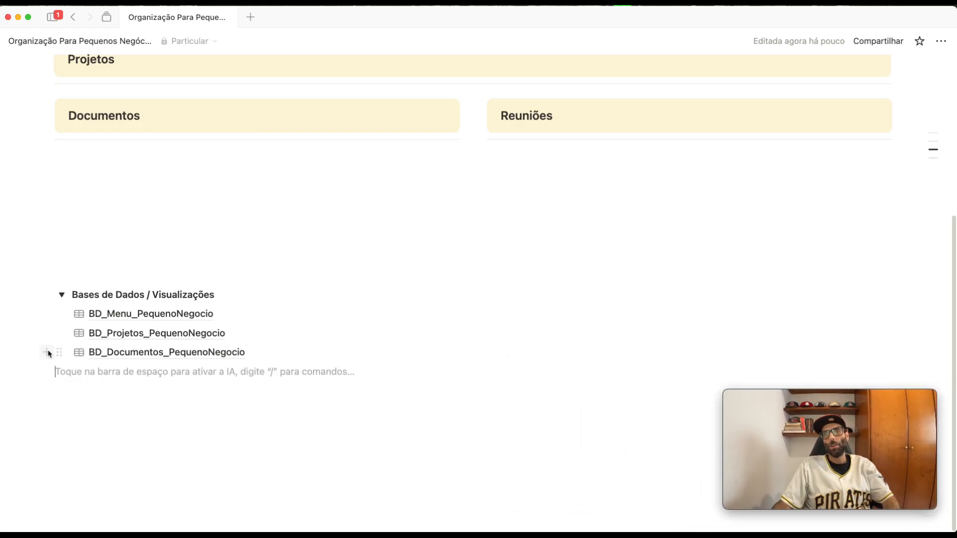
pyautogui.click(47, 352)
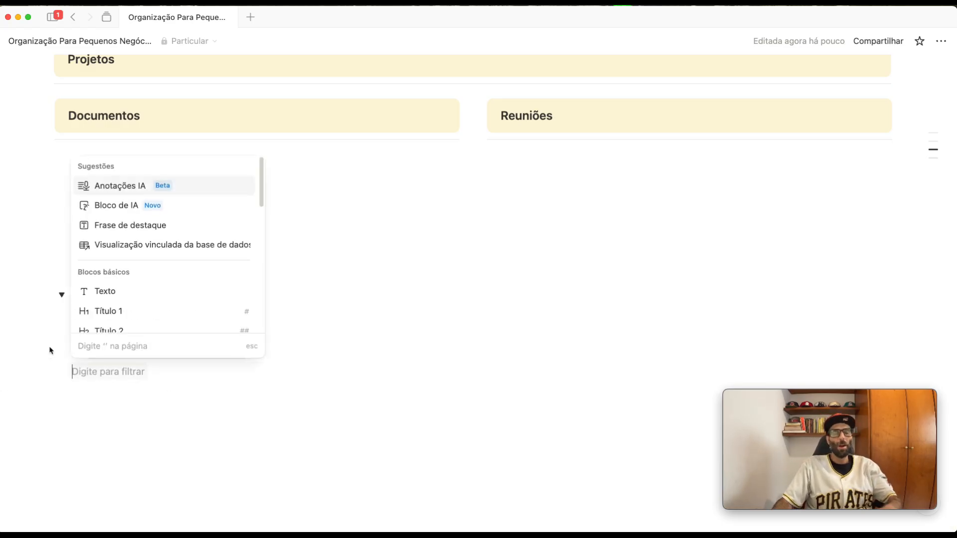
pyautogui.write('base')
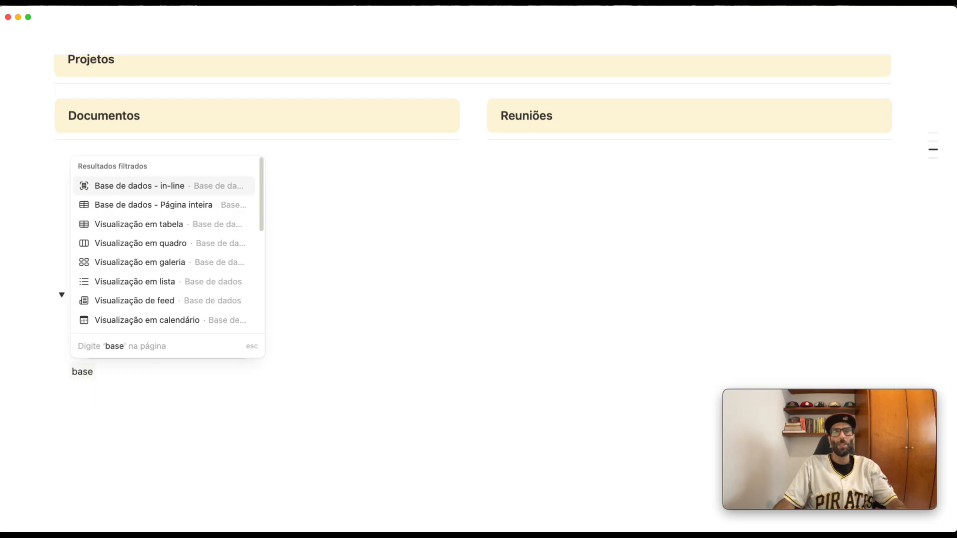
pyautogui.click(135, 206)
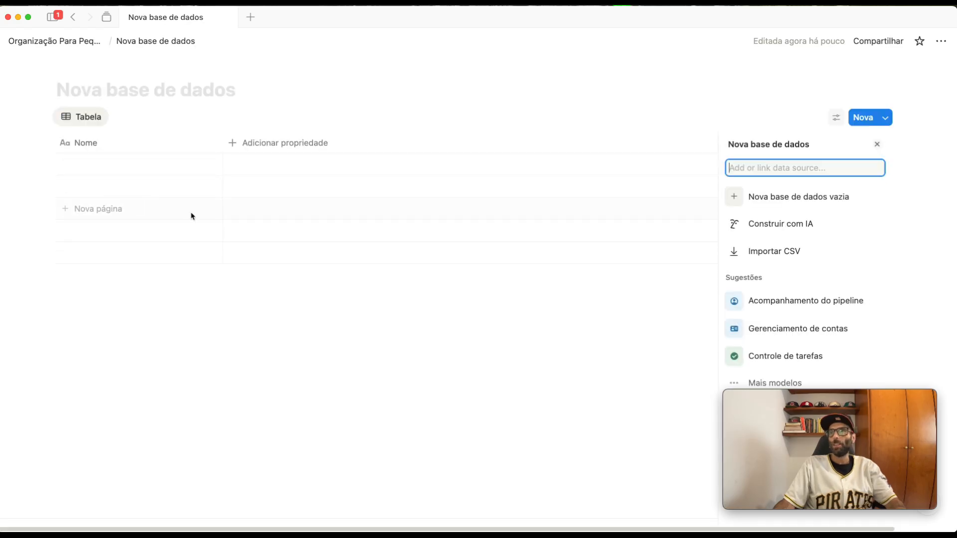
pyautogui.moveTo(781, 398); pyautogui.dragTo(98, 398)
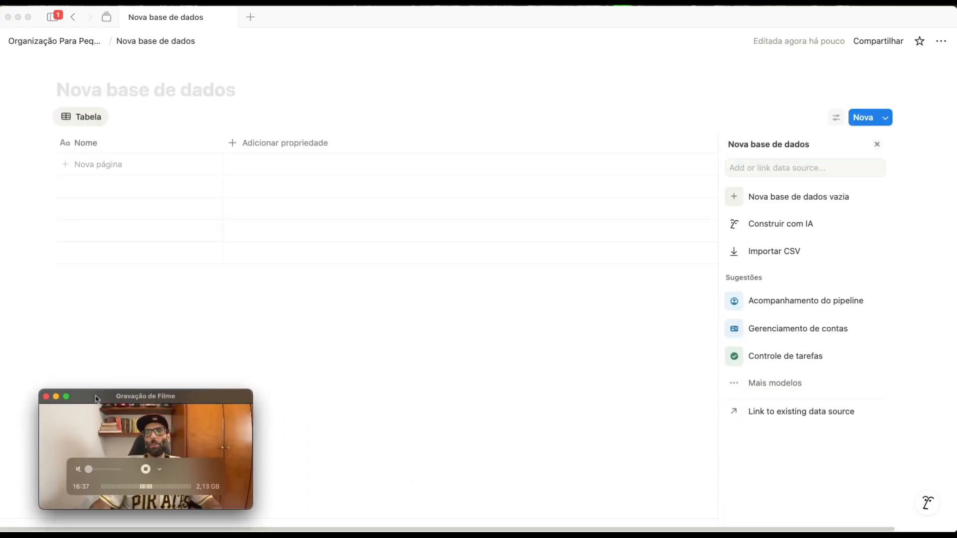
pyautogui.click(769, 204)
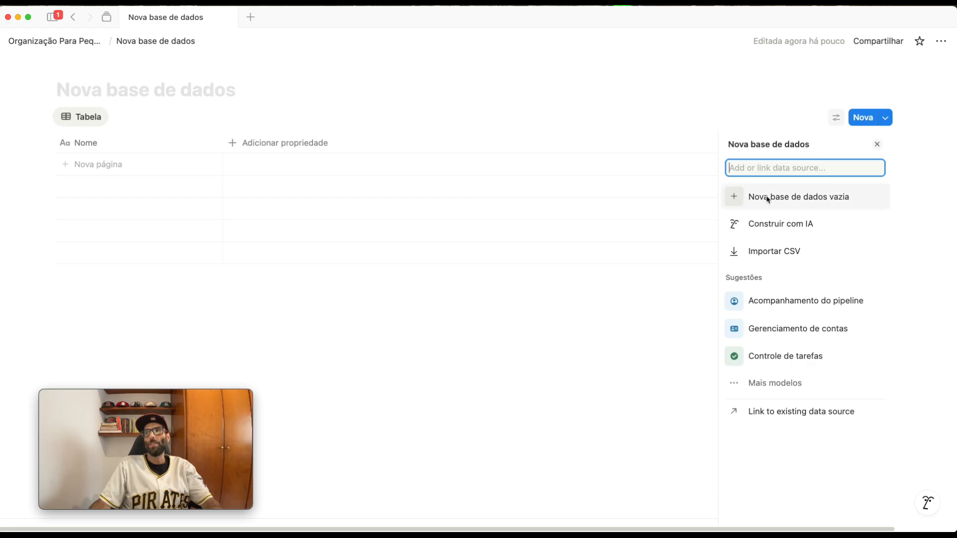
pyautogui.click(768, 198)
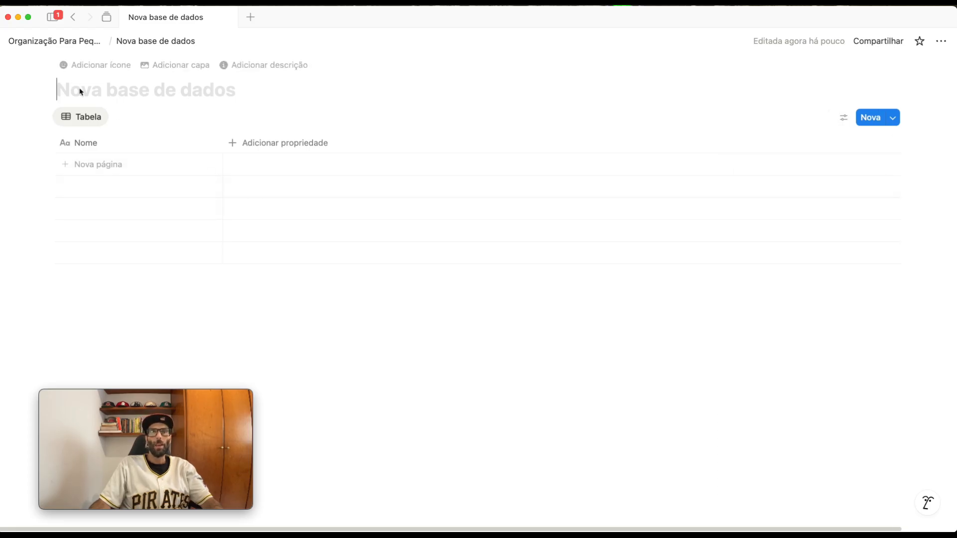
# Step: Name the new meetings database "BD_Reunioes_PequenoNegocio"
pyautogui.write('BD_Reunioes_Pe')
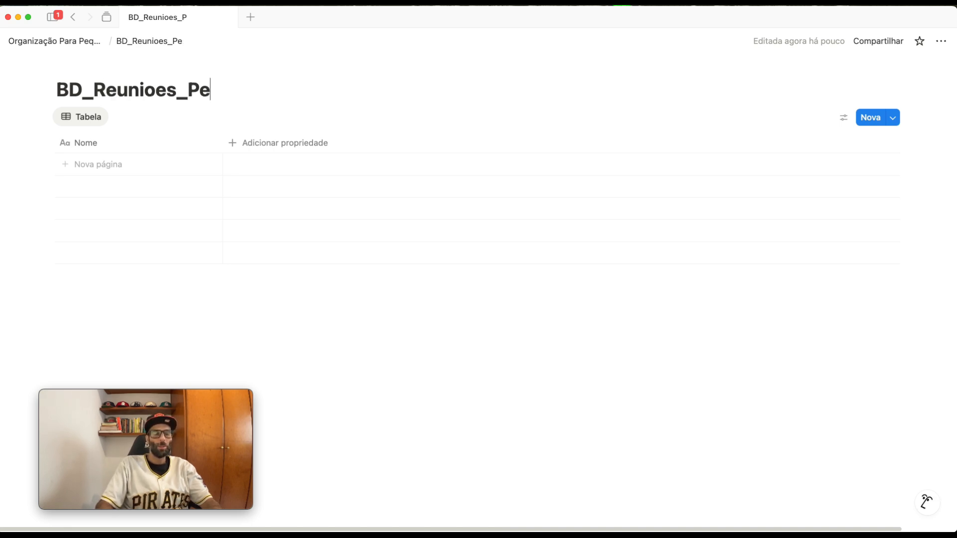
pyautogui.write('quenoNegocio')
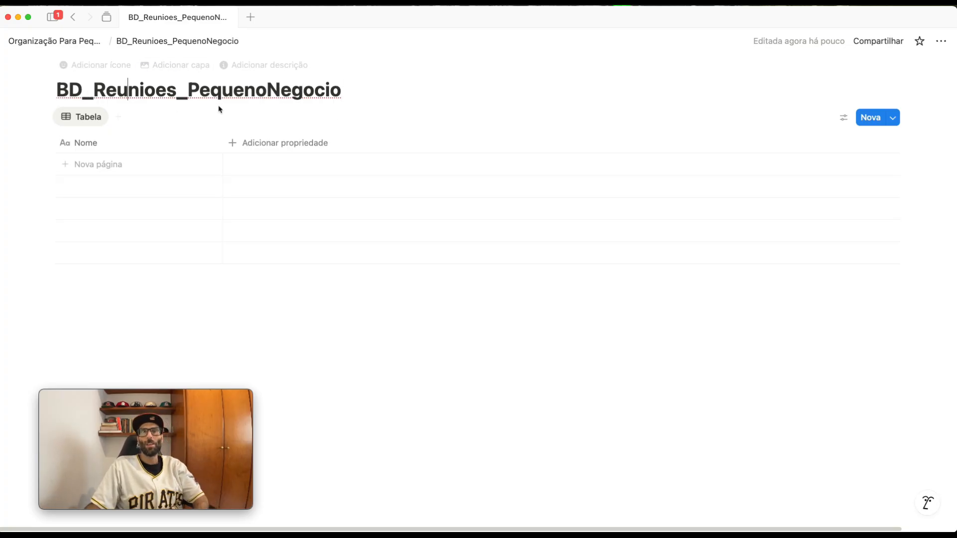
pyautogui.moveTo(189, 88); pyautogui.dragTo(347, 94)
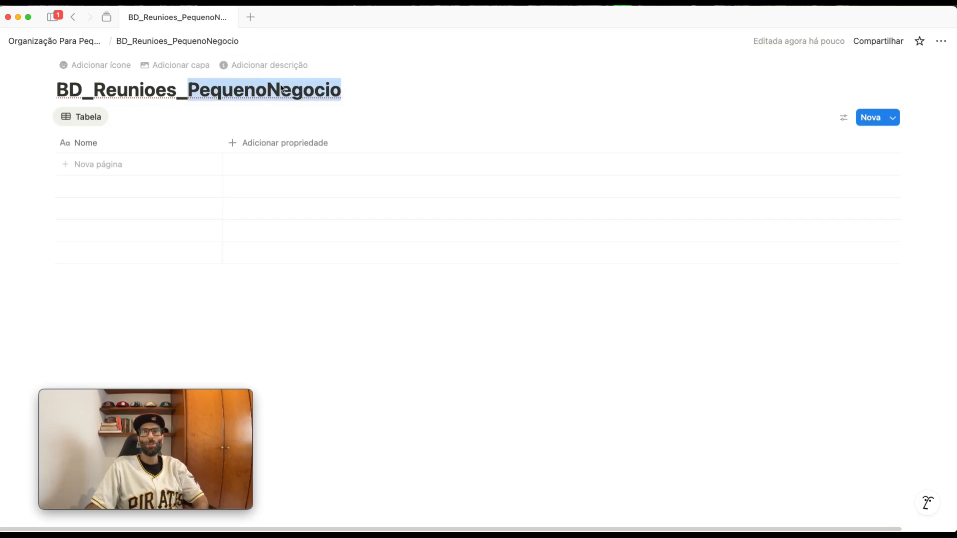
pyautogui.moveTo(177, 96); pyautogui.dragTo(95, 94)
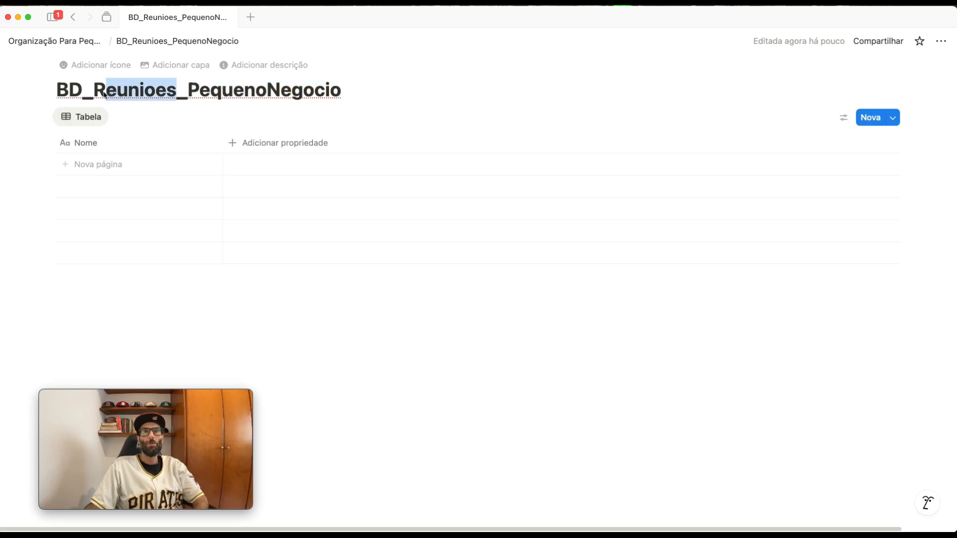
pyautogui.click(685, 325)
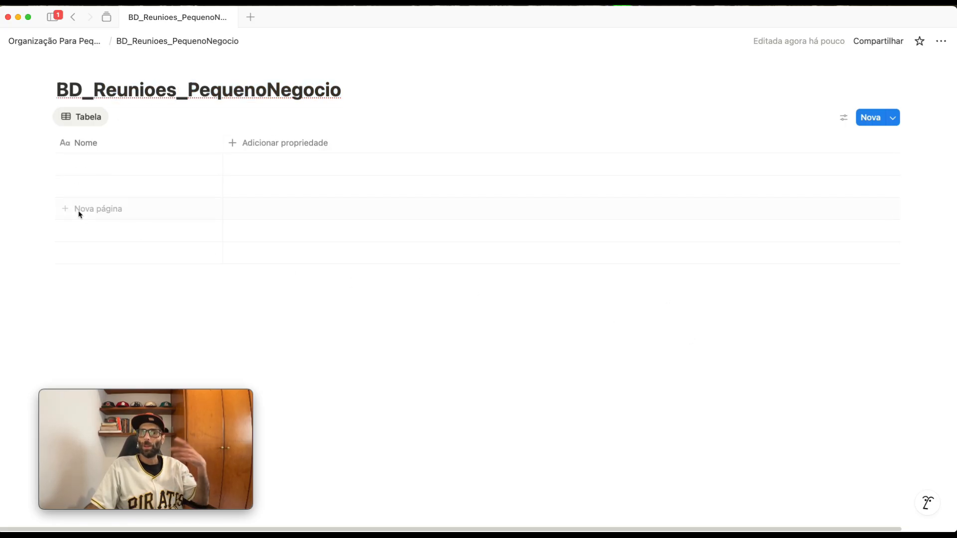
# Step: Return to the main page and collapse the "Bases de Dados / Visualizações" toggle
pyautogui.click(59, 45)
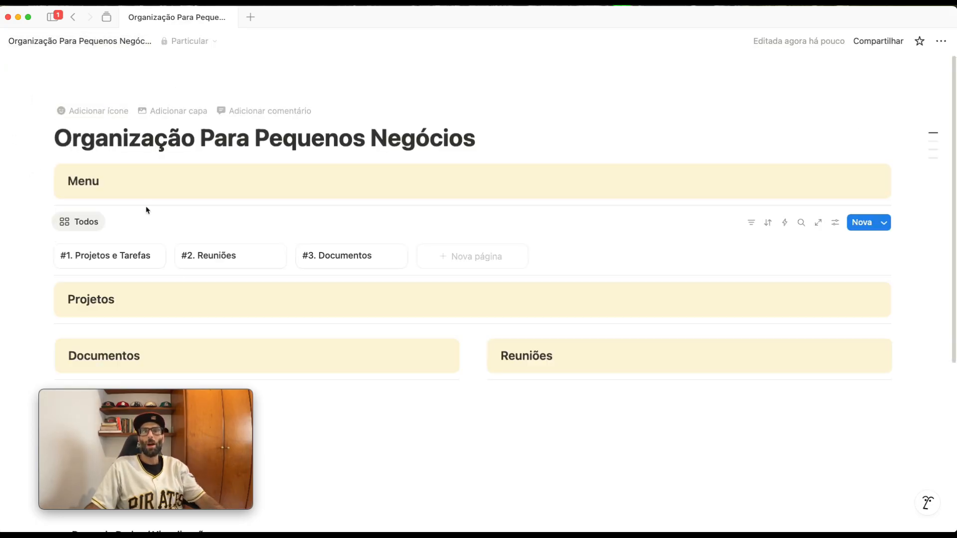
pyautogui.moveTo(181, 402); pyautogui.dragTo(836, 379)
pyautogui.scroll(-5, 404, 312)
pyautogui.scroll(-2, 405, 312)
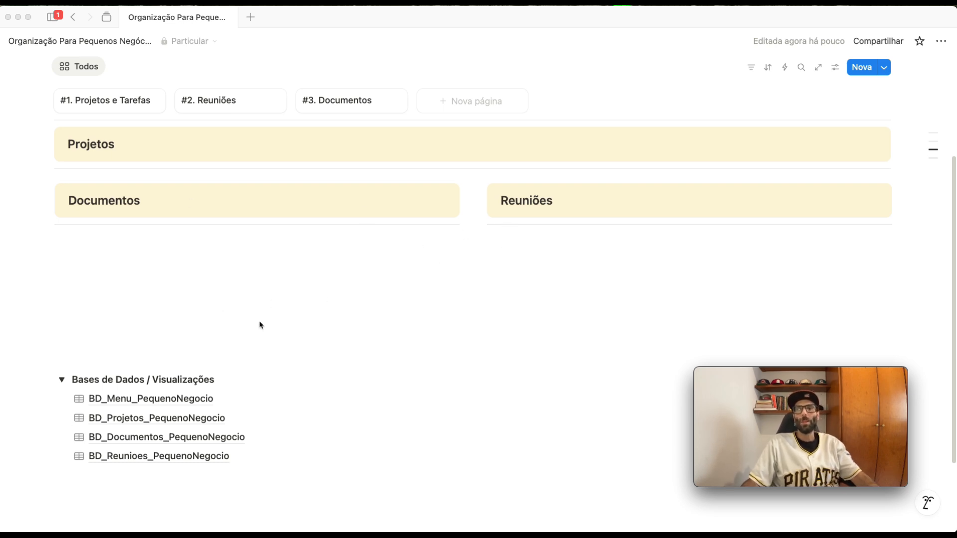
pyautogui.click(61, 381)
pyautogui.scroll(4, 85, 149)
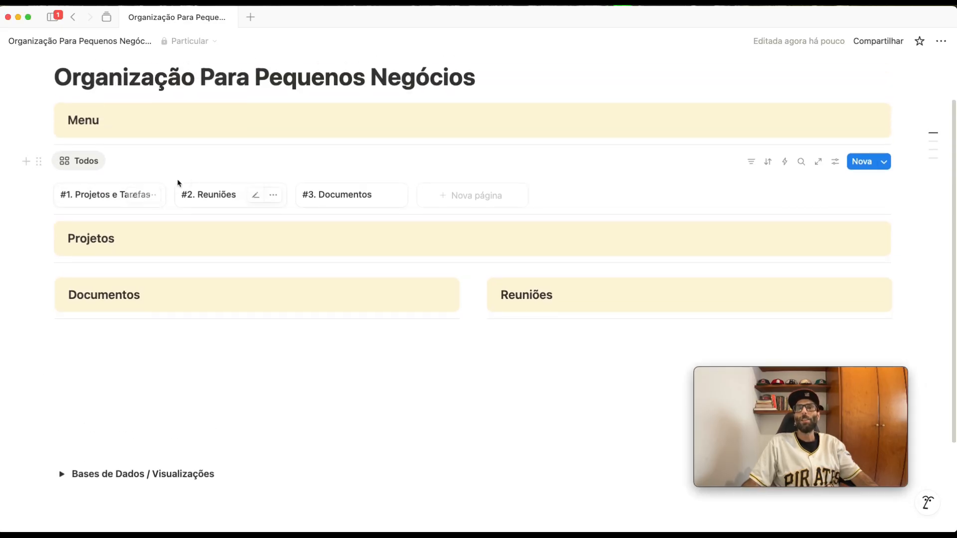